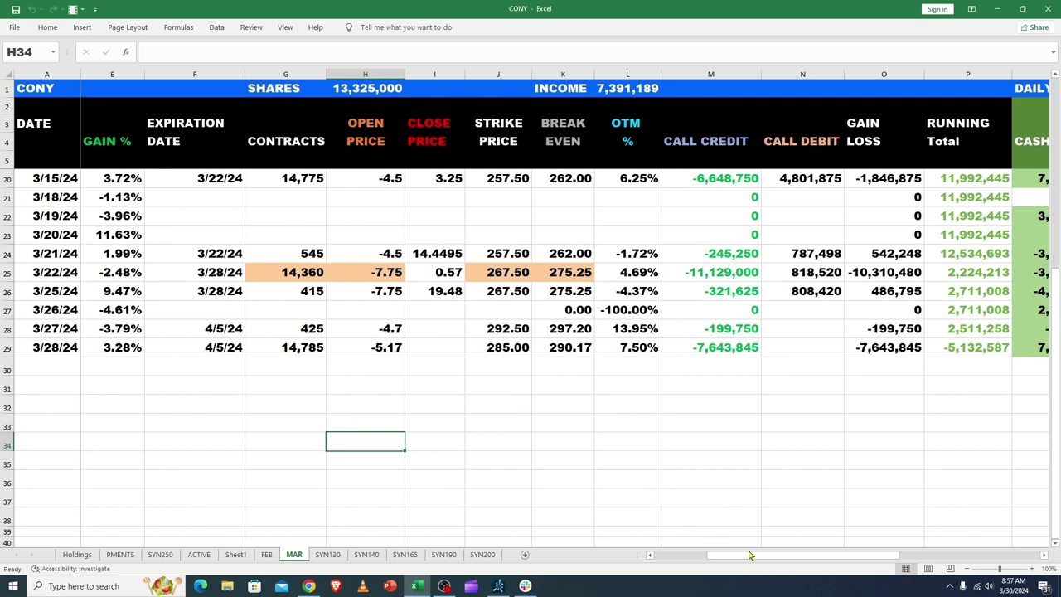
Check COIN's 3/28/24 gain percentage in the MAR sheet, consult the Holdings sheet and return to MAR
{"action": "left_click_drag", "start_coordinate": [755, 562], "coordinate": [673, 564]}
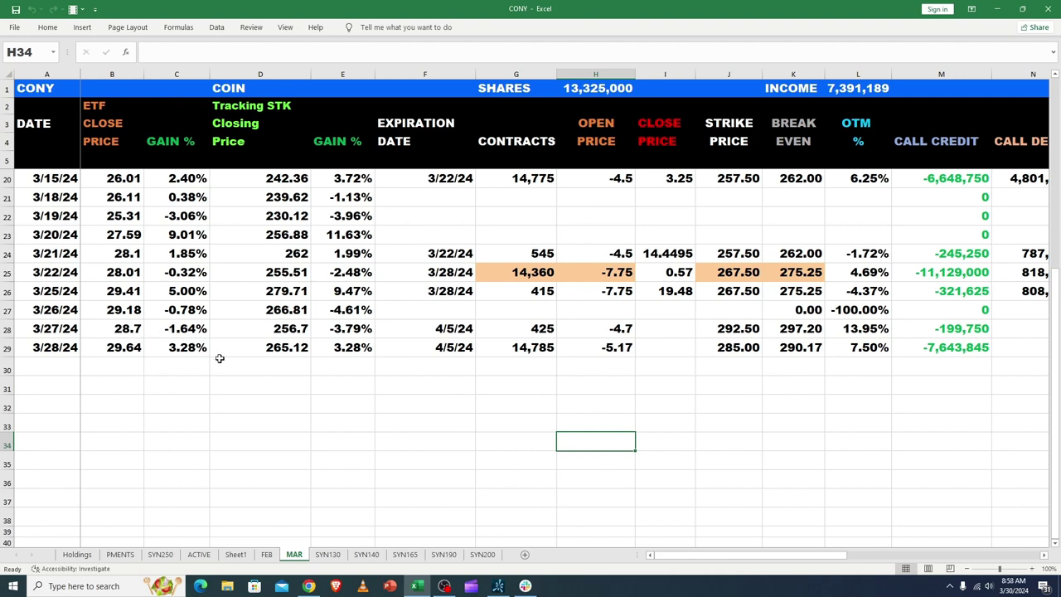
{"action": "left_click", "coordinate": [345, 345]}
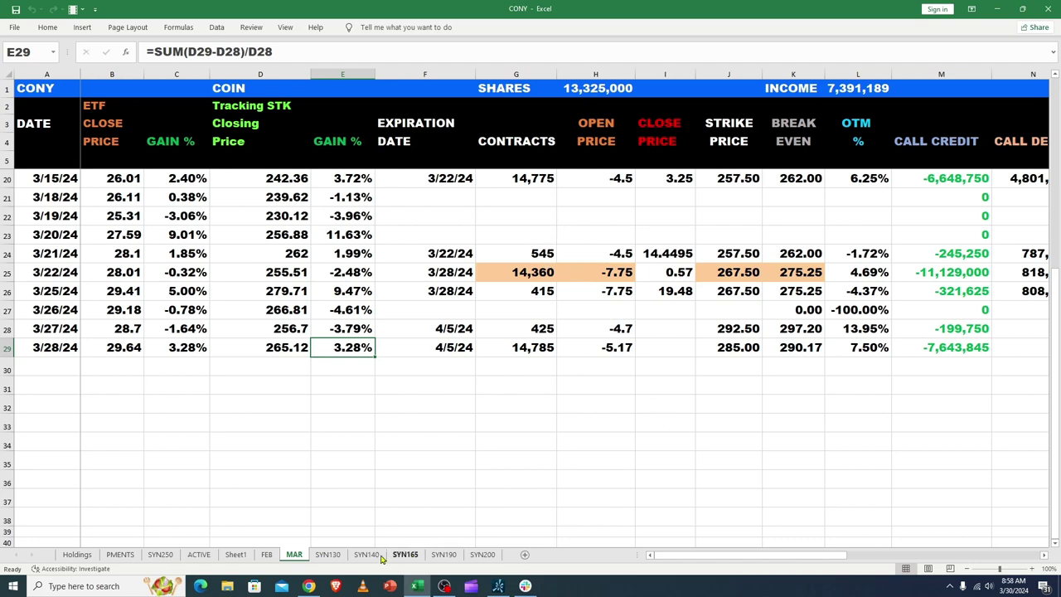
{"action": "left_click", "coordinate": [80, 556]}
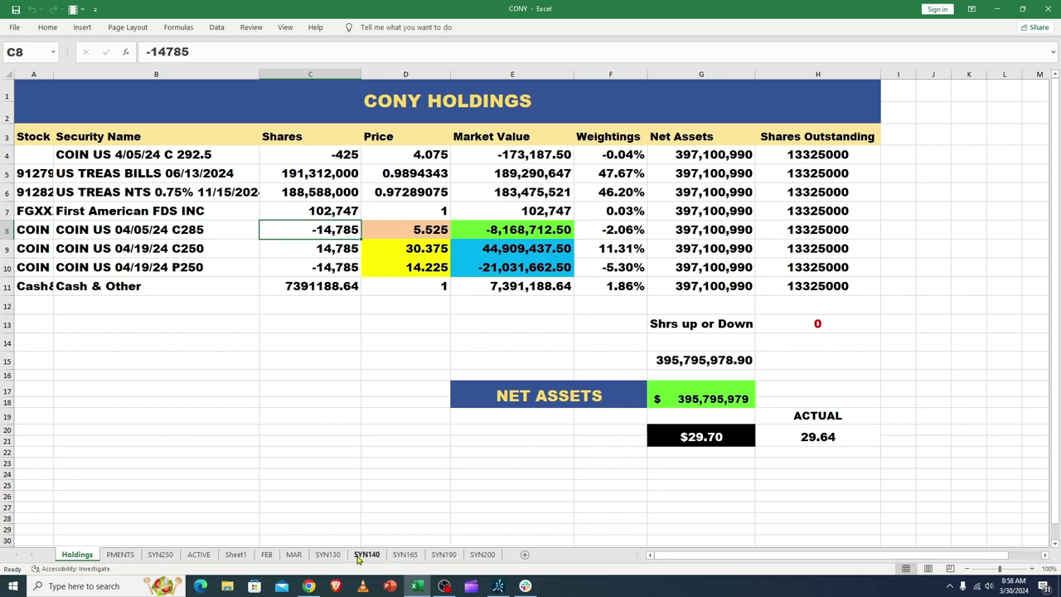
{"action": "left_click", "coordinate": [294, 555]}
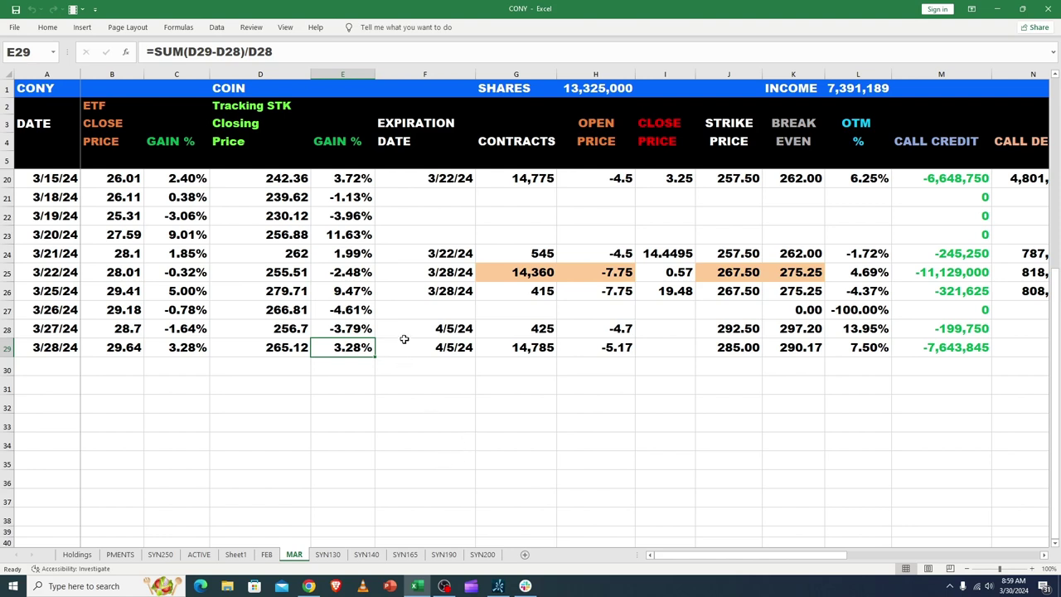
Examine the contracts, open and close prices, strike and gain/loss of the calls expiring 3/28/24, comparing them with COIN's closing price
{"action": "left_click", "coordinate": [527, 345]}
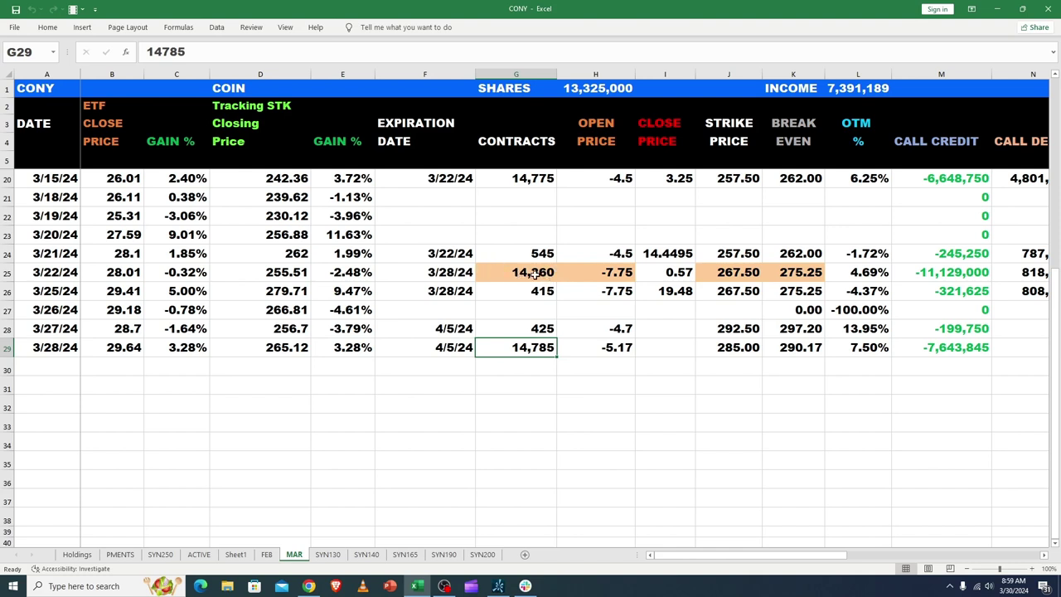
{"action": "left_click", "coordinate": [445, 274]}
{"action": "left_click", "coordinate": [521, 274]}
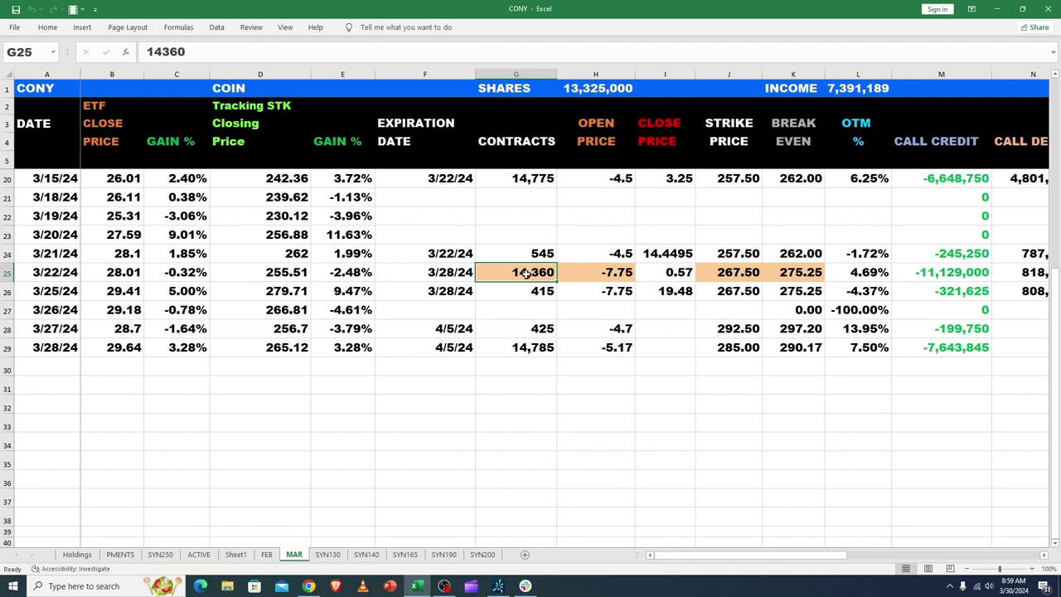
{"action": "left_click", "coordinate": [602, 271]}
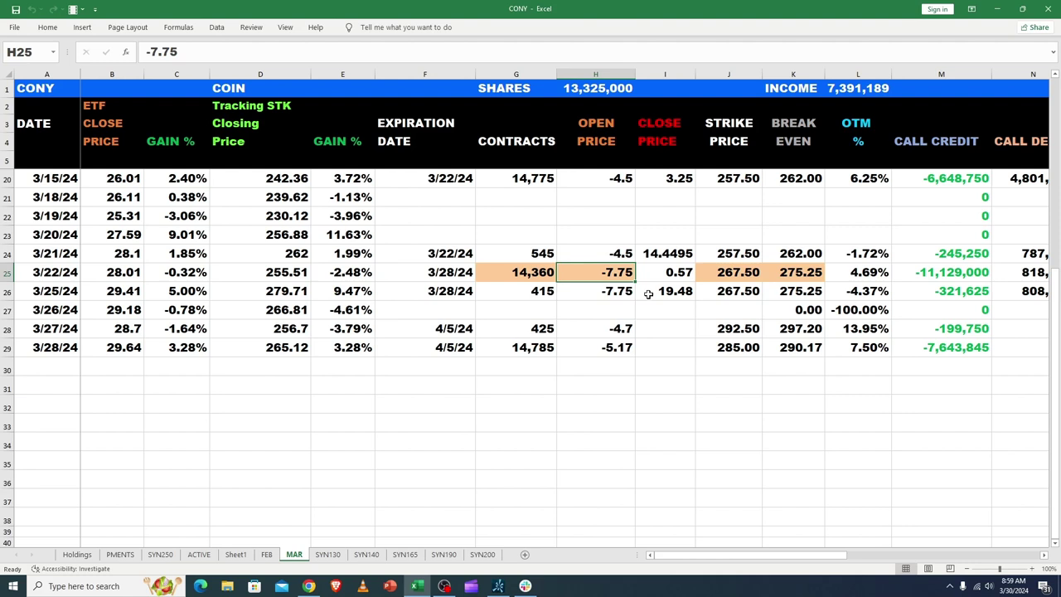
{"action": "left_click", "coordinate": [610, 297]}
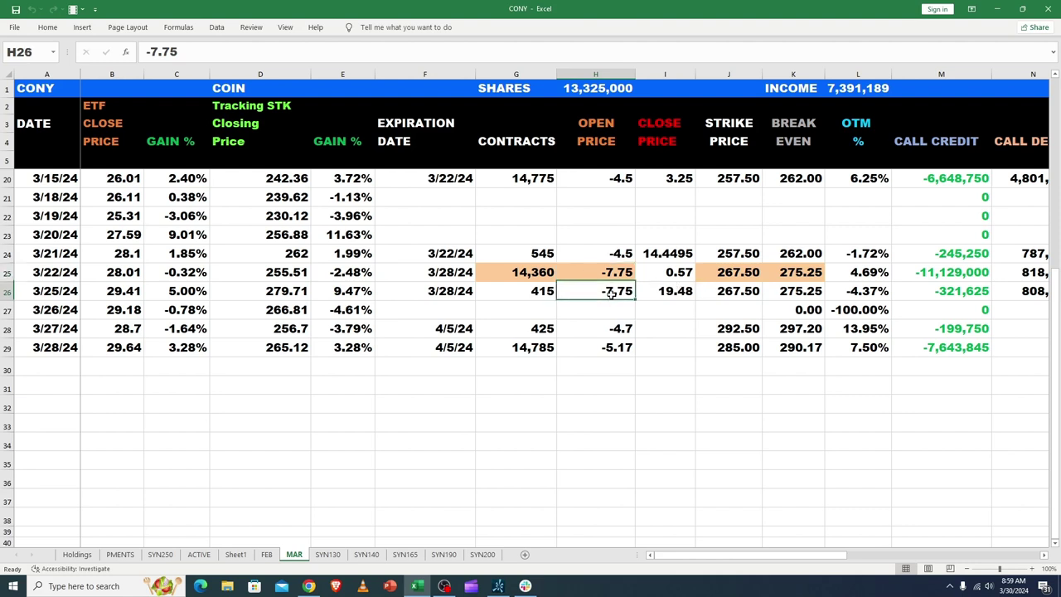
{"action": "left_click", "coordinate": [672, 294]}
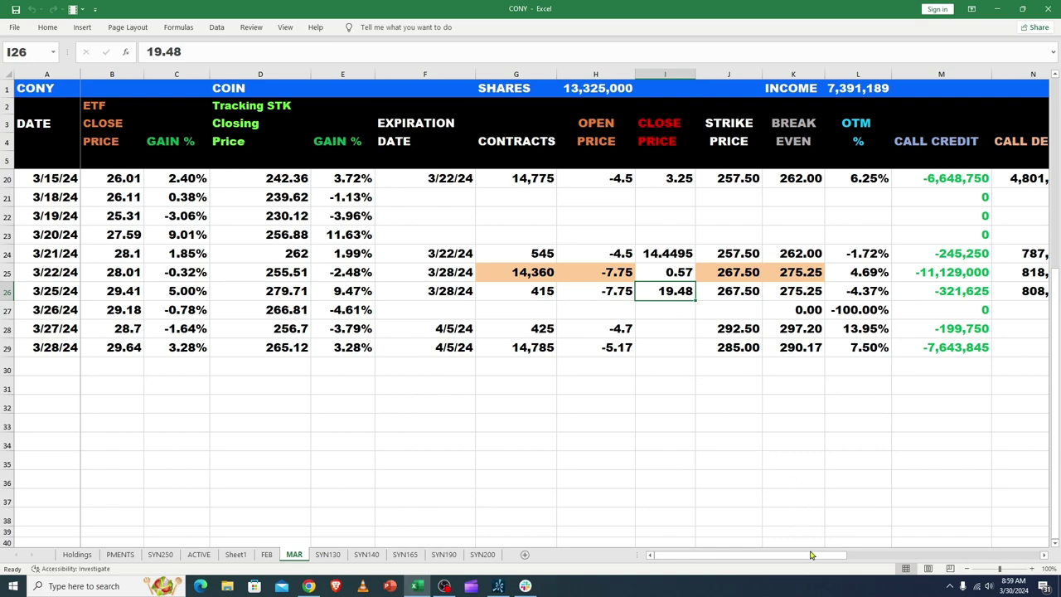
{"action": "left_click_drag", "start_coordinate": [808, 556], "coordinate": [836, 558]}
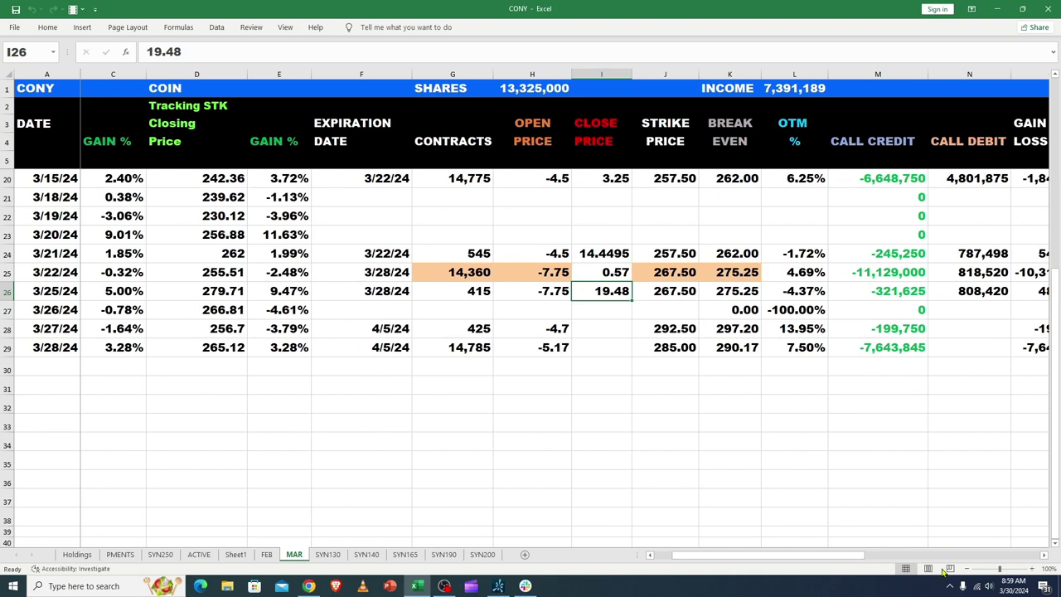
{"action": "left_click_drag", "start_coordinate": [838, 559], "coordinate": [853, 558]}
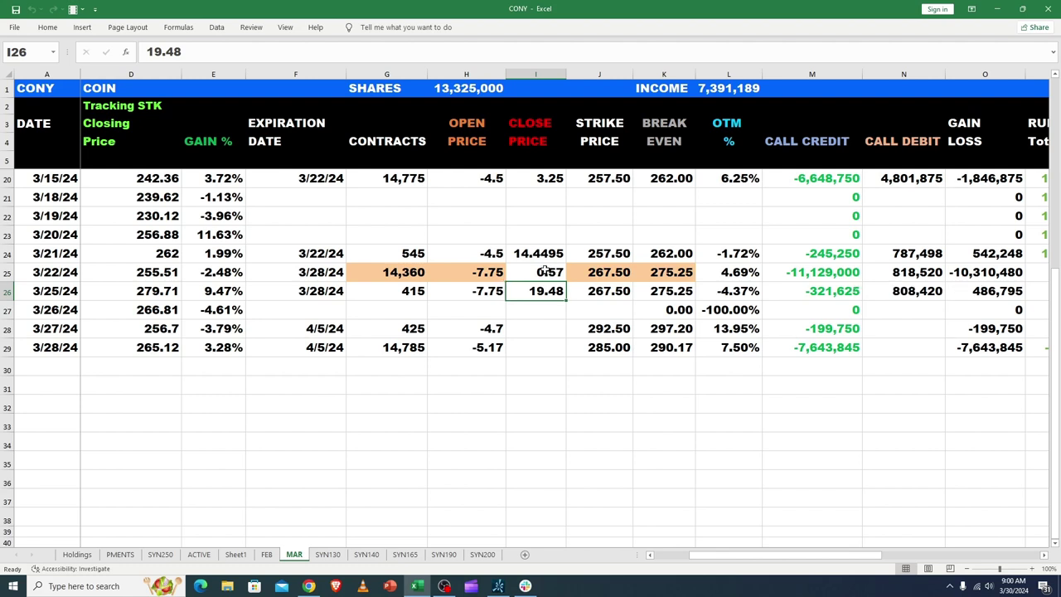
{"action": "left_click", "coordinate": [142, 350]}
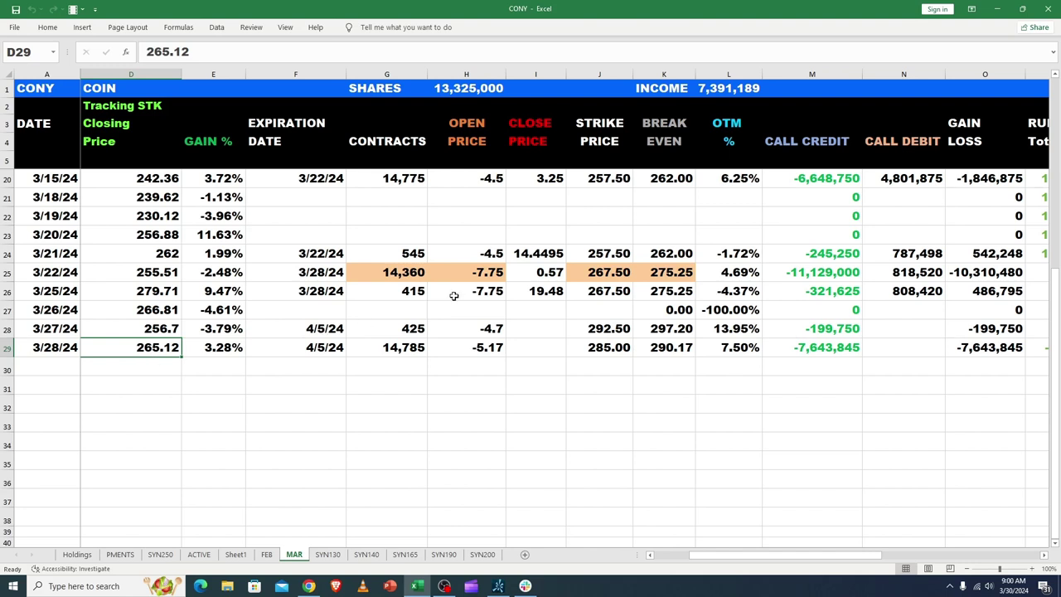
{"action": "left_click", "coordinate": [588, 275]}
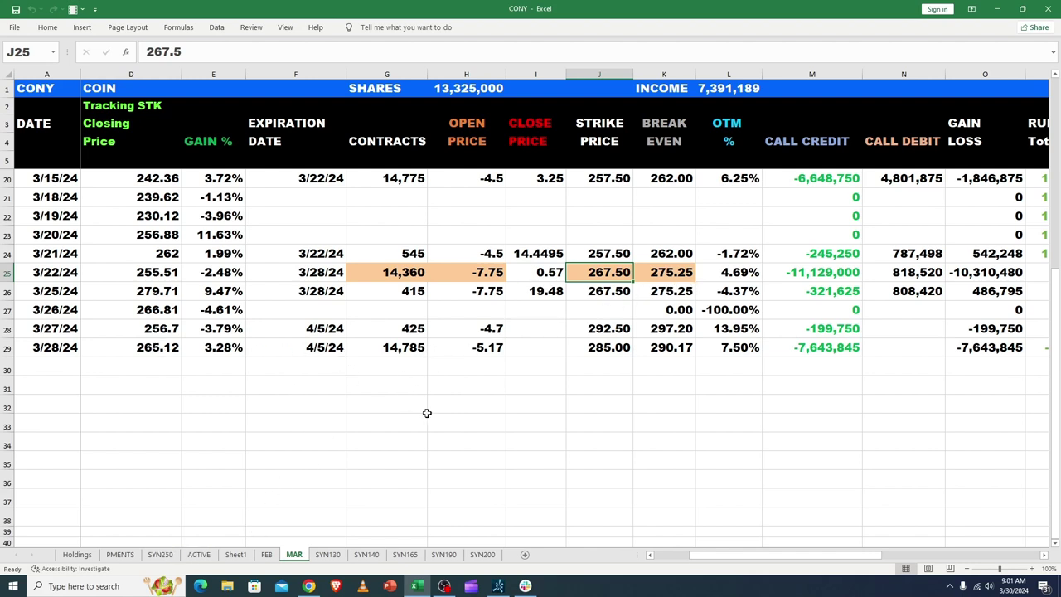
Review the 3/28/24 row's open price, strike price and OTM percentage against COIN's closing price
{"action": "left_click_drag", "start_coordinate": [725, 556], "coordinate": [685, 567]}
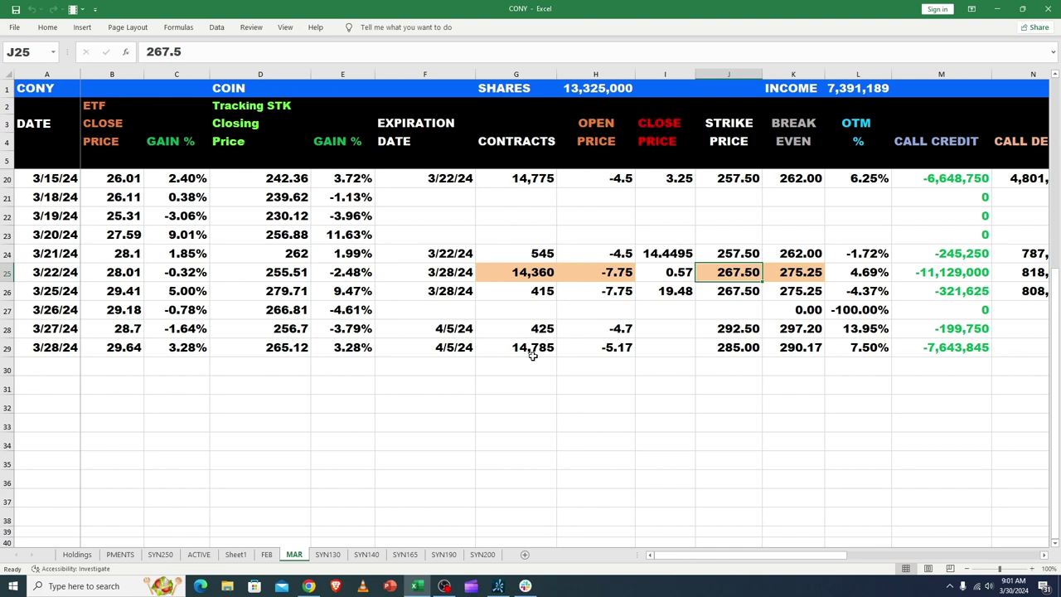
{"action": "left_click", "coordinate": [608, 351]}
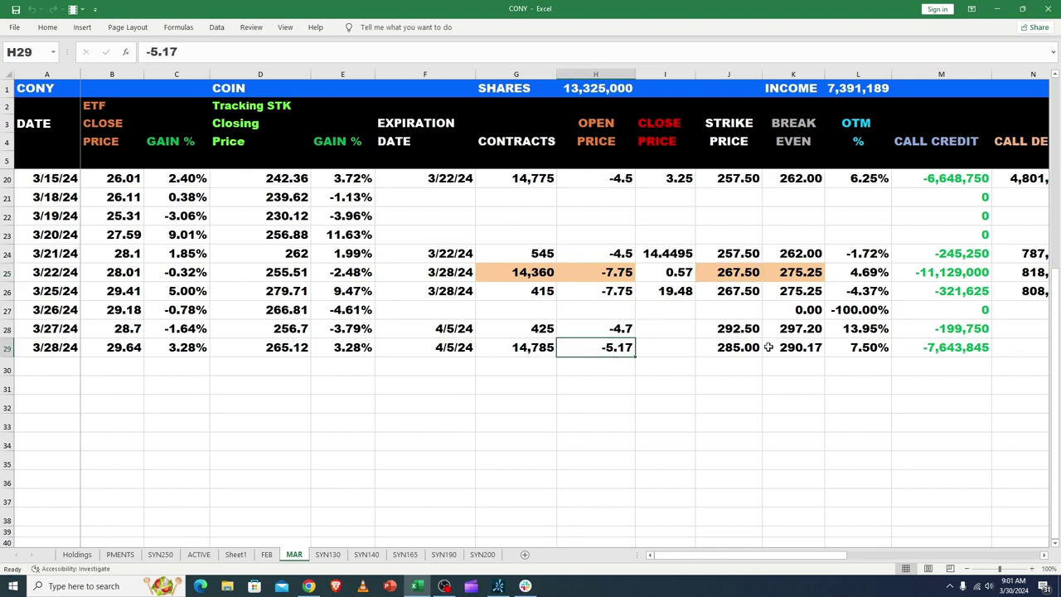
{"action": "left_click", "coordinate": [733, 348]}
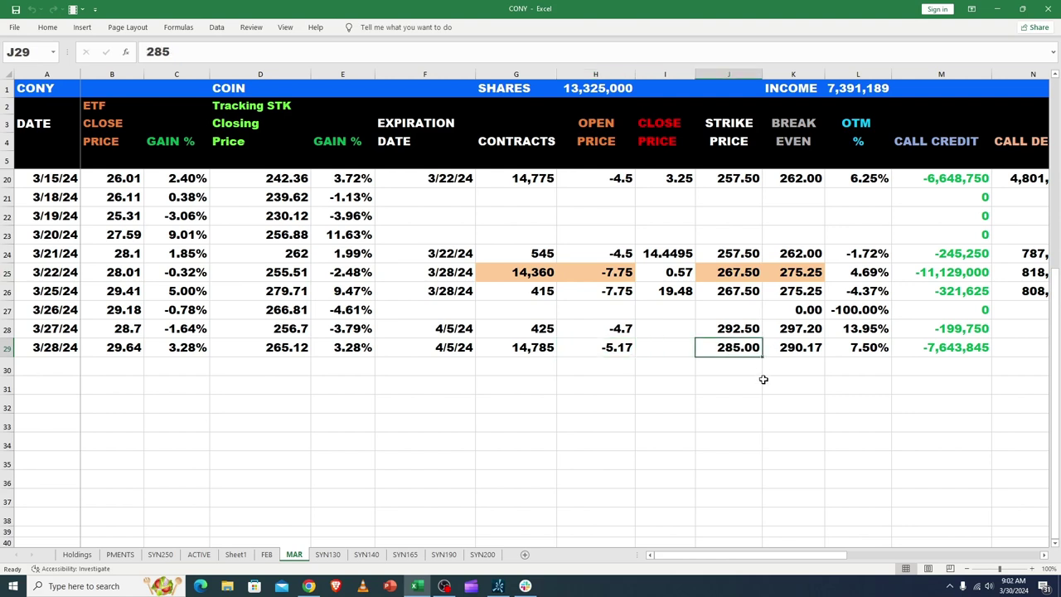
{"action": "left_click", "coordinate": [284, 343]}
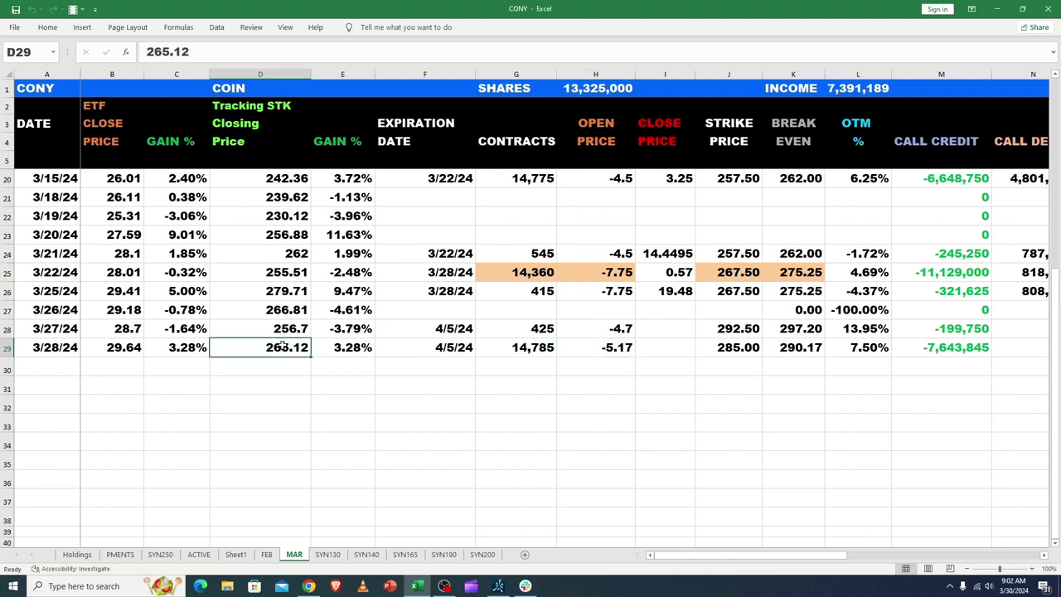
{"action": "left_click", "coordinate": [736, 350]}
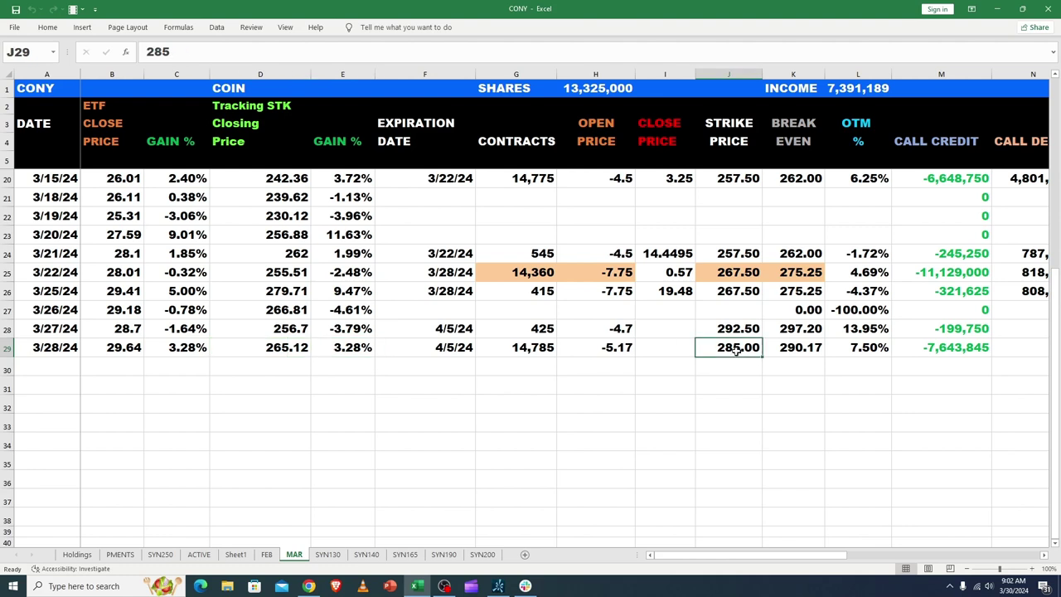
{"action": "left_click", "coordinate": [862, 349]}
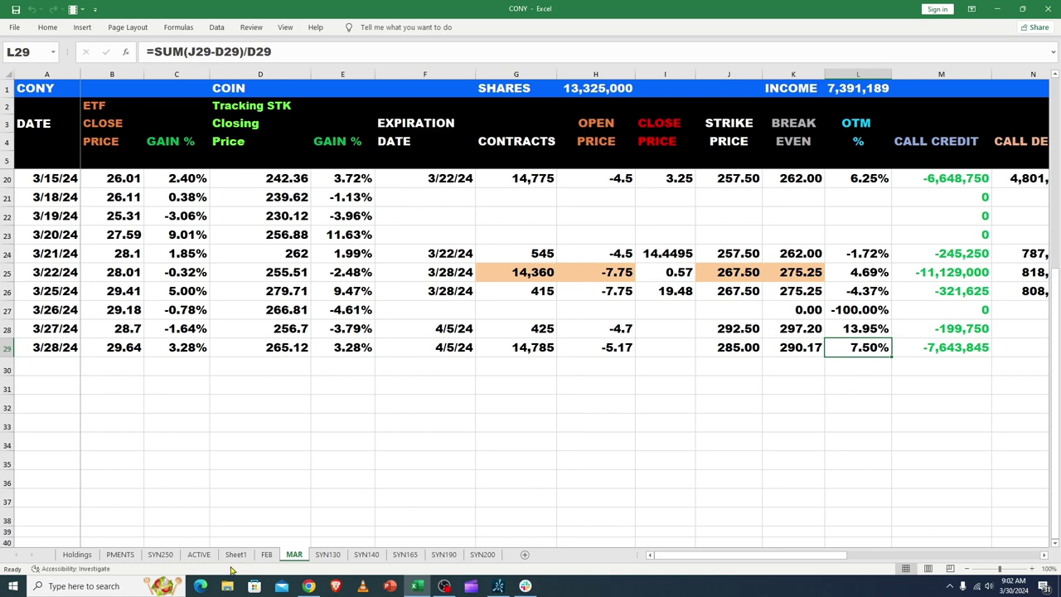
Examine the open contracts, COIN price, implied volatility, CONY price and short-term price factors in the ACTIVE sheet
{"action": "left_click", "coordinate": [199, 555]}
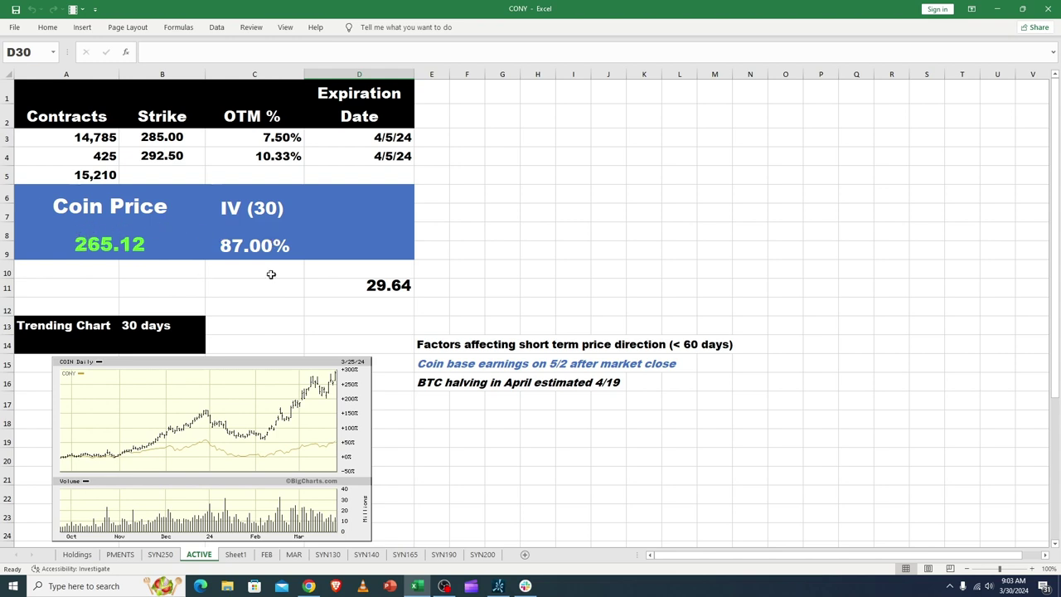
{"action": "left_click", "coordinate": [386, 285]}
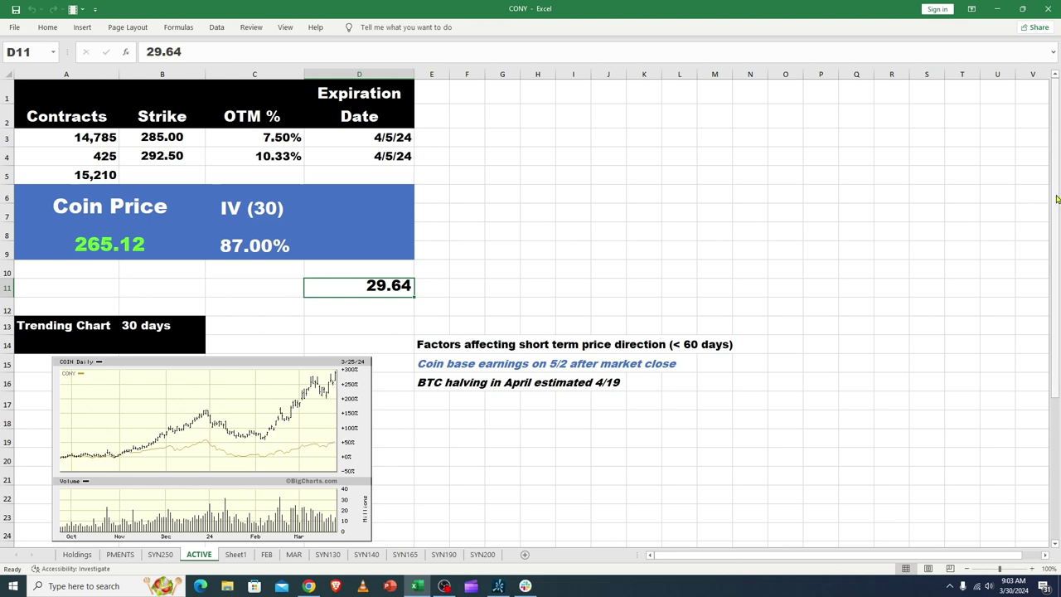
{"action": "left_click_drag", "start_coordinate": [1056, 198], "coordinate": [1058, 201]}
{"action": "scroll", "coordinate": [1053, 230], "scroll_direction": "down", "scroll_amount": 1}
{"action": "scroll", "coordinate": [1052, 229], "scroll_direction": "up", "scroll_amount": 1}
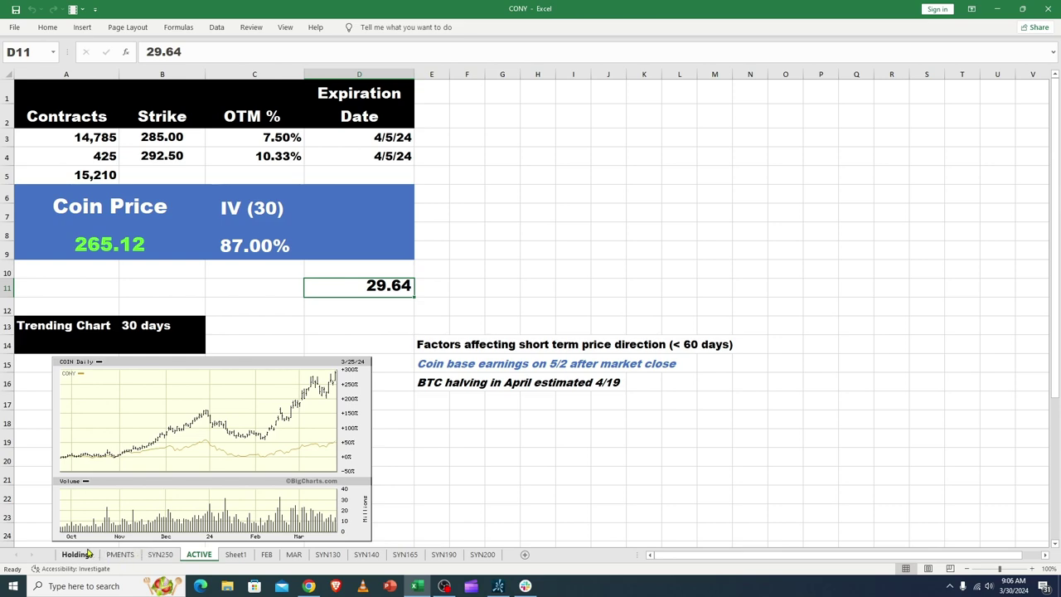
Inspect the SYN250 sheet's synthetic trade history and the Profit/Loss formula in G14
{"action": "left_click", "coordinate": [161, 555]}
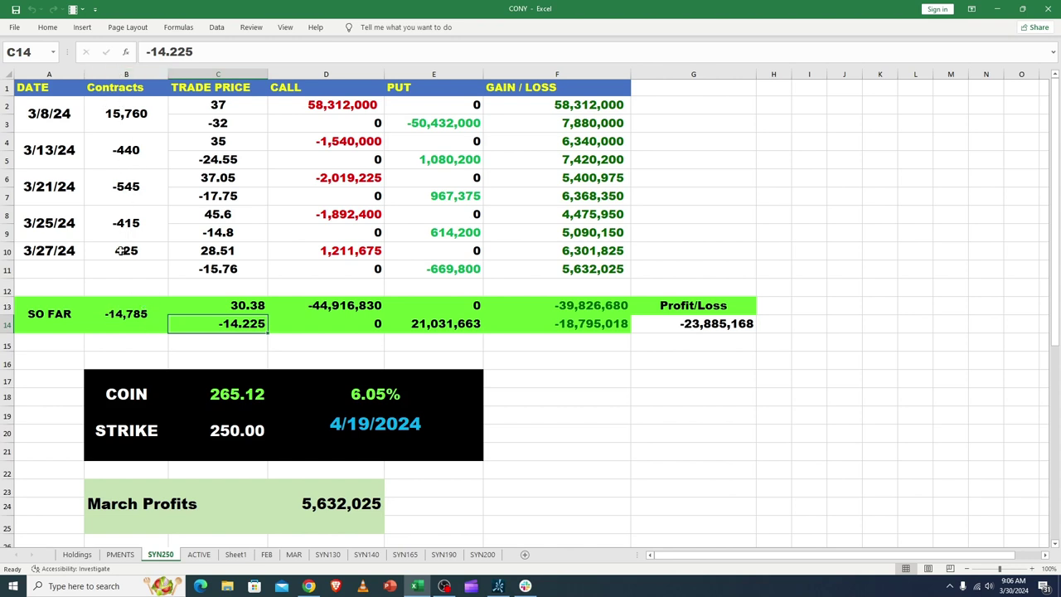
{"action": "left_click", "coordinate": [674, 325]}
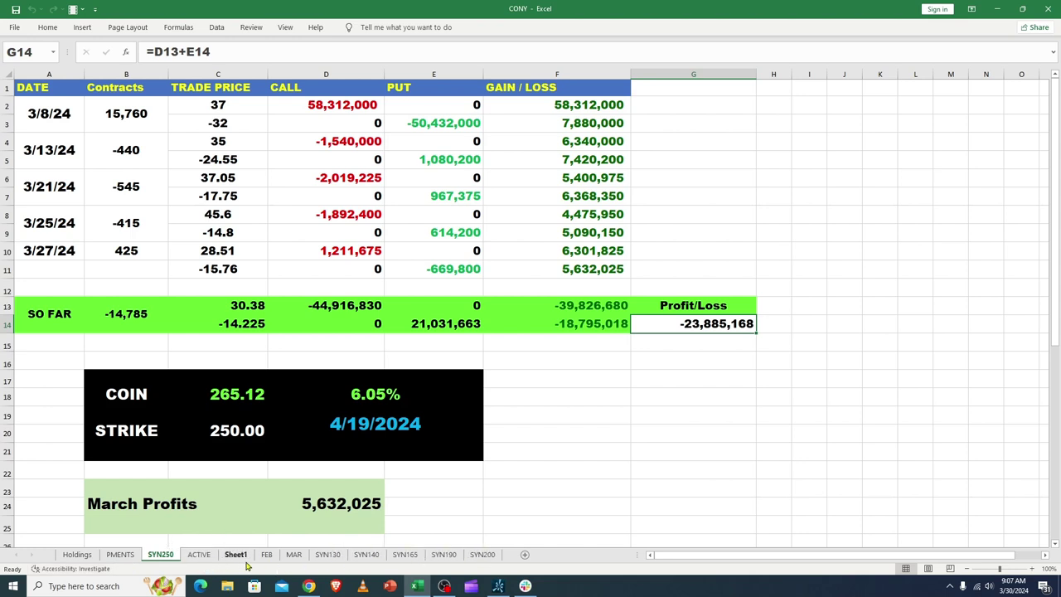
Review the cash and treasury columns in the MAR sheet, and inspect the calculated share price in G20 of the Holdings sheet
{"action": "left_click", "coordinate": [292, 560]}
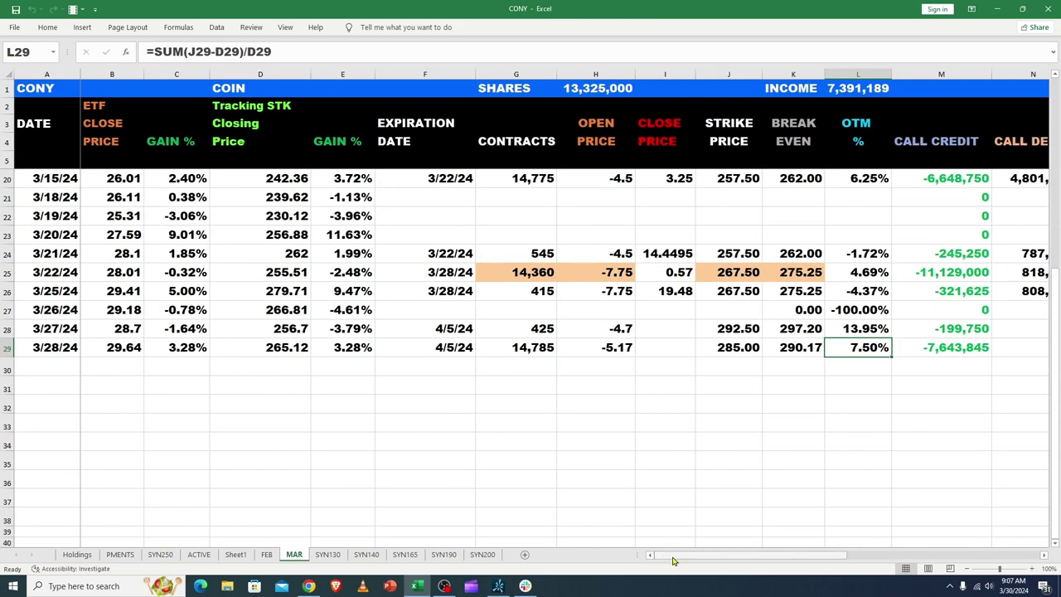
{"action": "left_click_drag", "start_coordinate": [673, 556], "coordinate": [852, 557]}
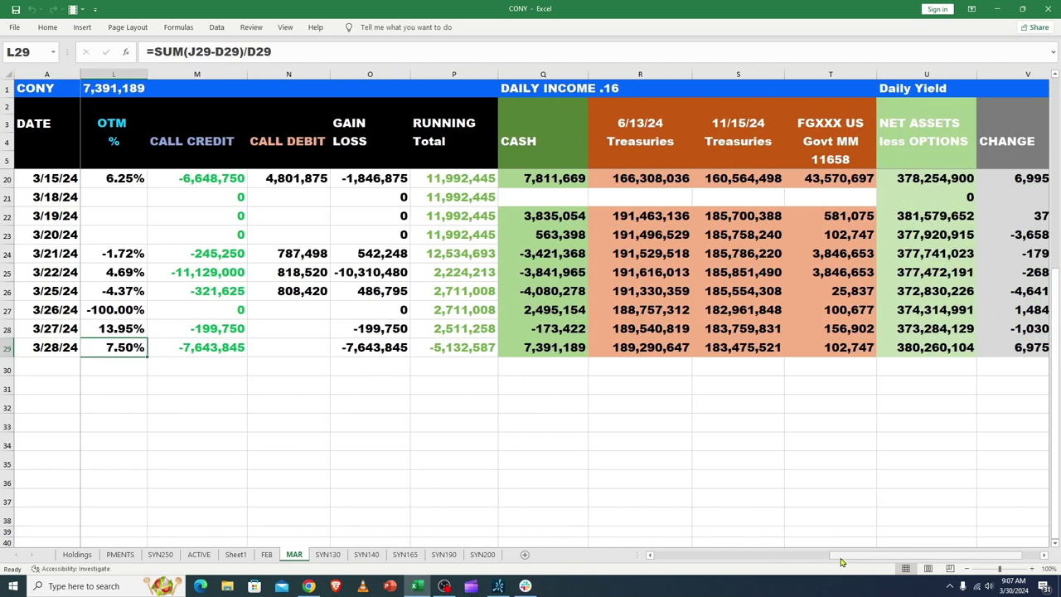
{"action": "left_click_drag", "start_coordinate": [844, 564], "coordinate": [647, 567]}
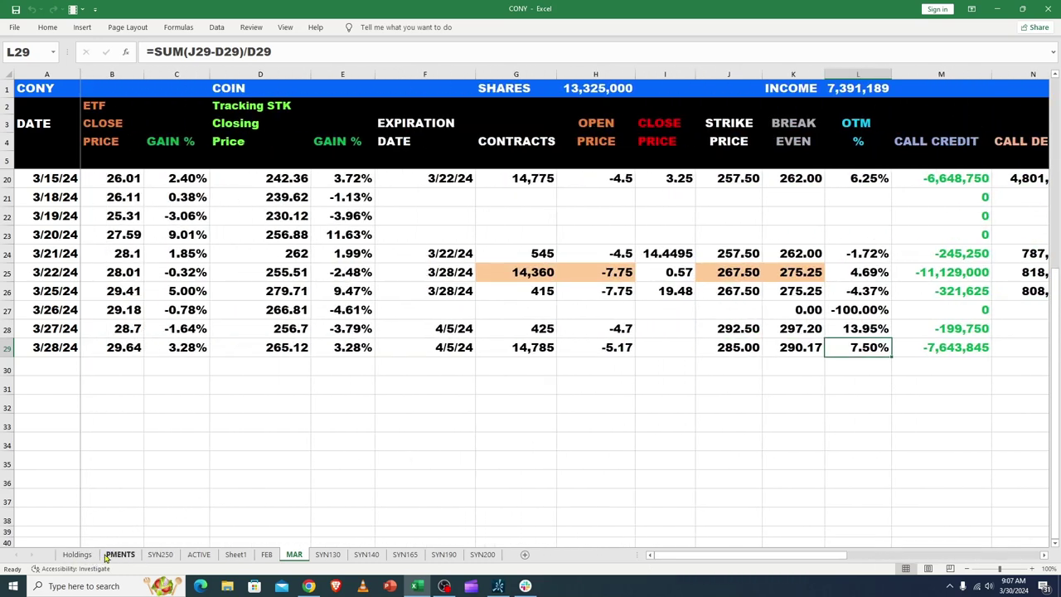
{"action": "left_click", "coordinate": [77, 555]}
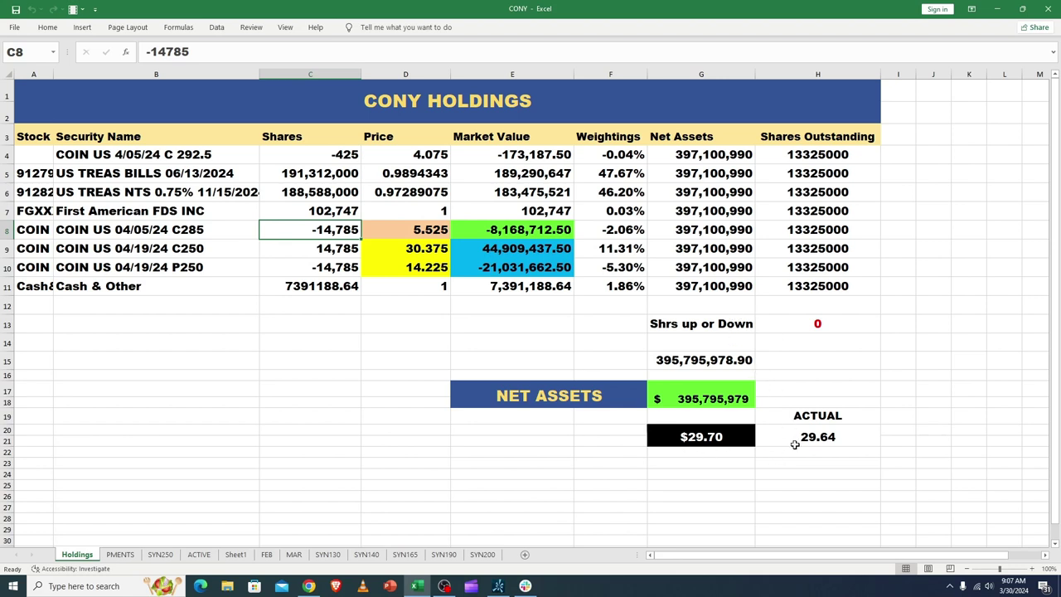
{"action": "left_click", "coordinate": [699, 440]}
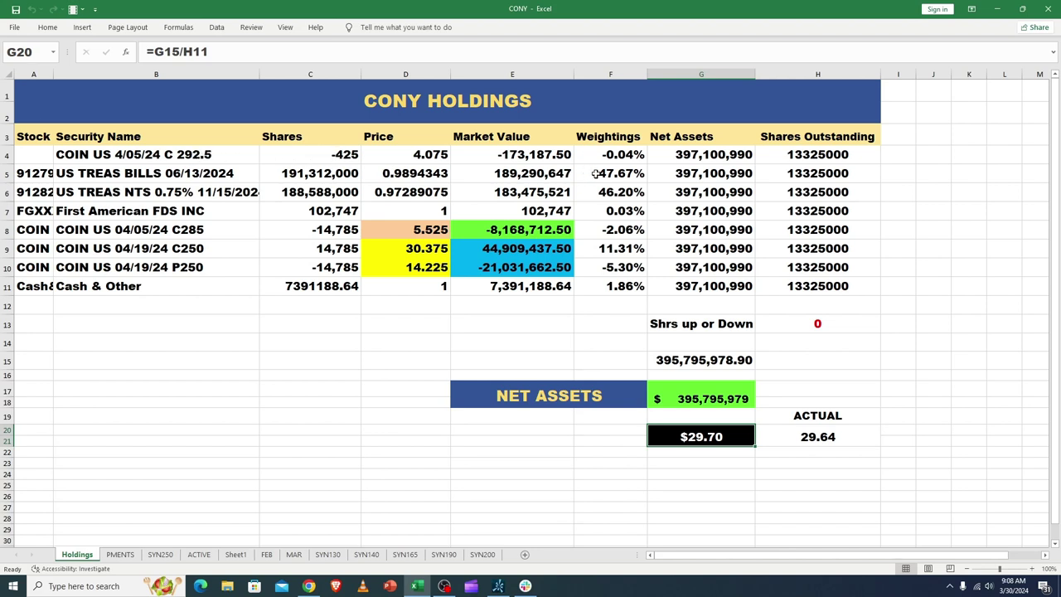
Check the 3/27/24 call's strike price, open price and break-even in the MAR sheet, and return to the Holdings sheet
{"action": "left_click", "coordinate": [295, 554]}
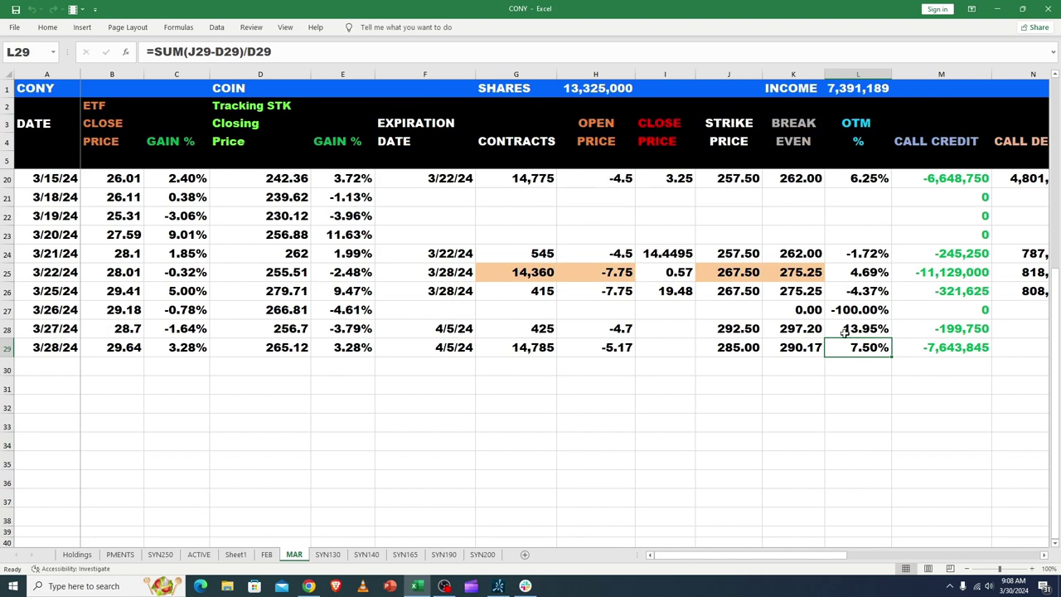
{"action": "left_click", "coordinate": [733, 332]}
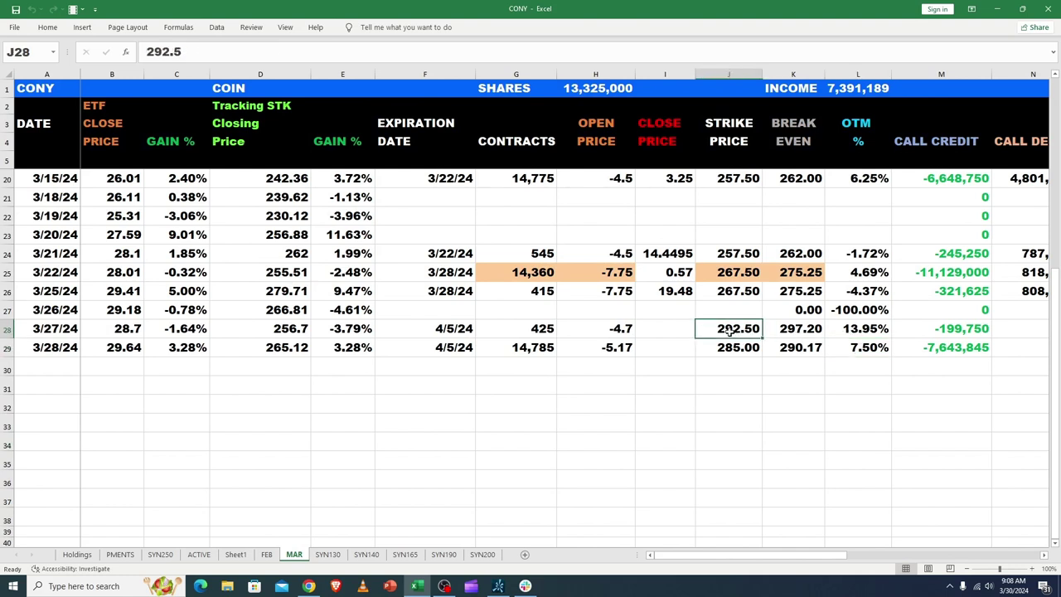
{"action": "left_click", "coordinate": [605, 332]}
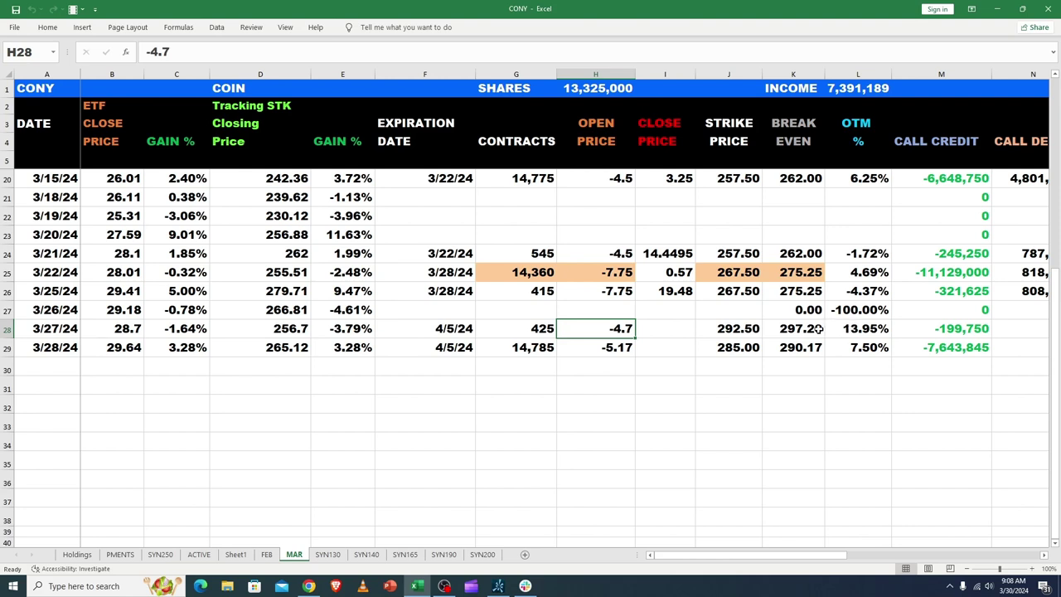
{"action": "left_click", "coordinate": [736, 330]}
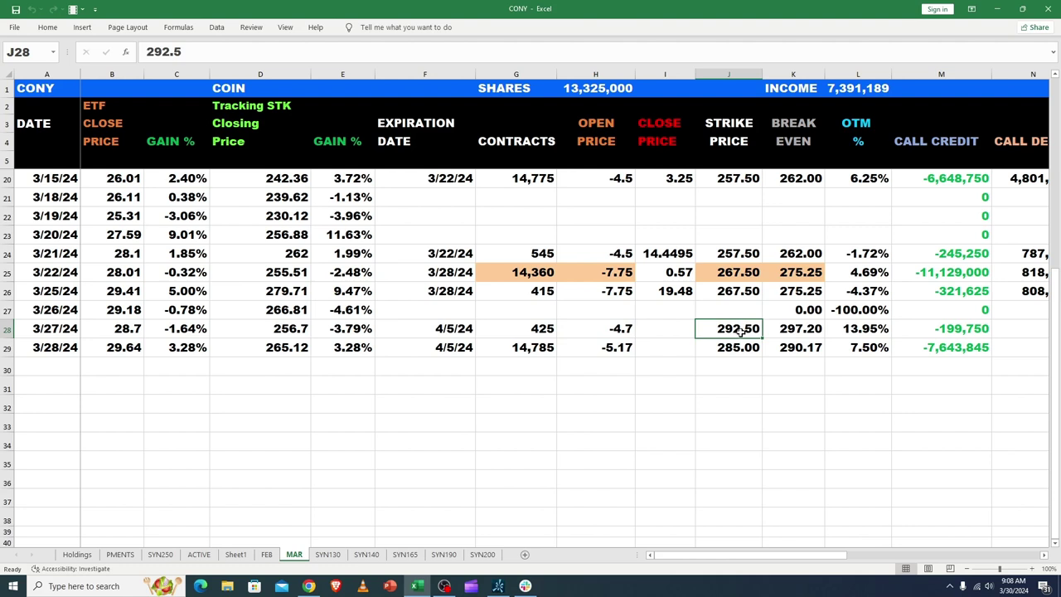
{"action": "left_click", "coordinate": [792, 331]}
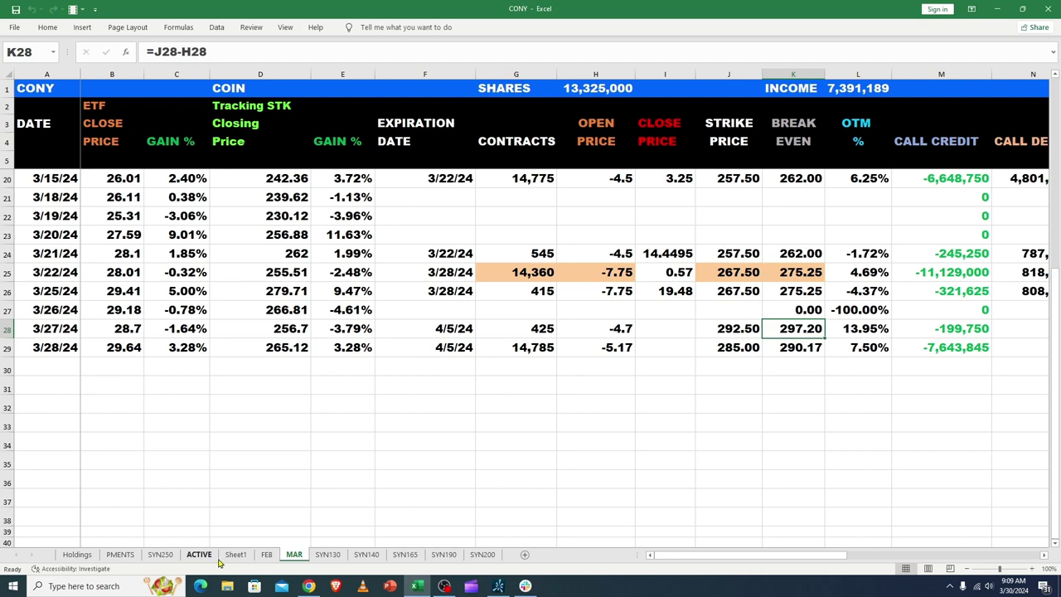
{"action": "left_click", "coordinate": [76, 555]}
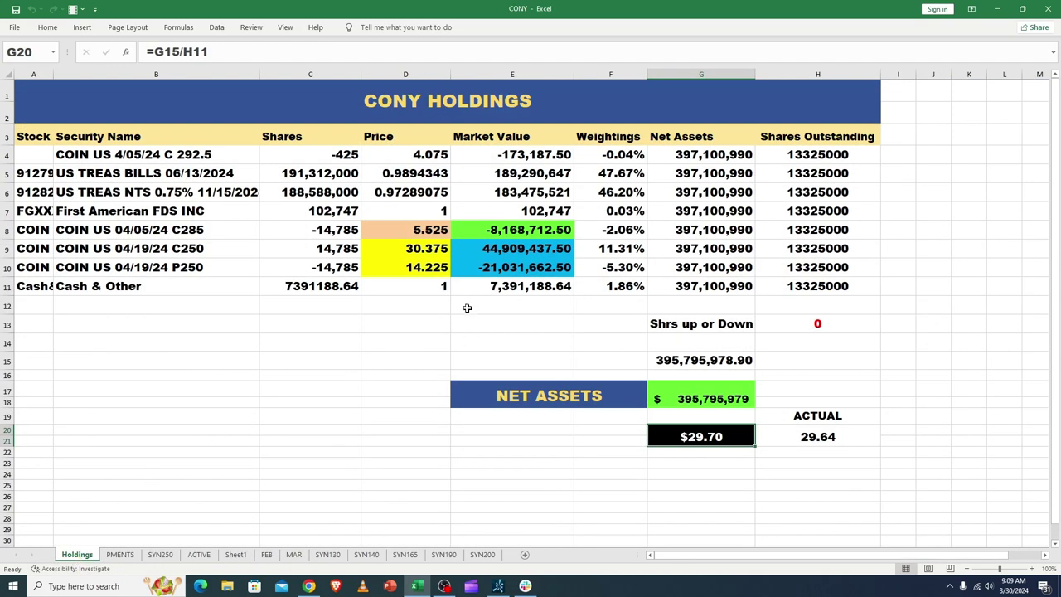
Inspect the market value formulas of the 04/19/24 C250 and P250 holdings, and review the monthly income figures in the PMENTS sheet
{"action": "left_click", "coordinate": [488, 250]}
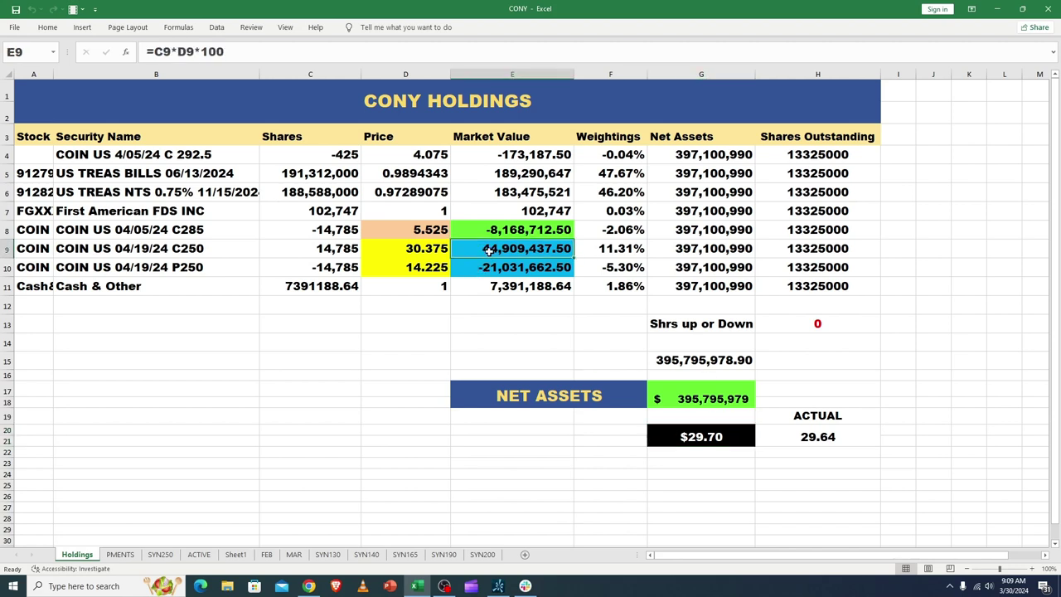
{"action": "left_click", "coordinate": [483, 268]}
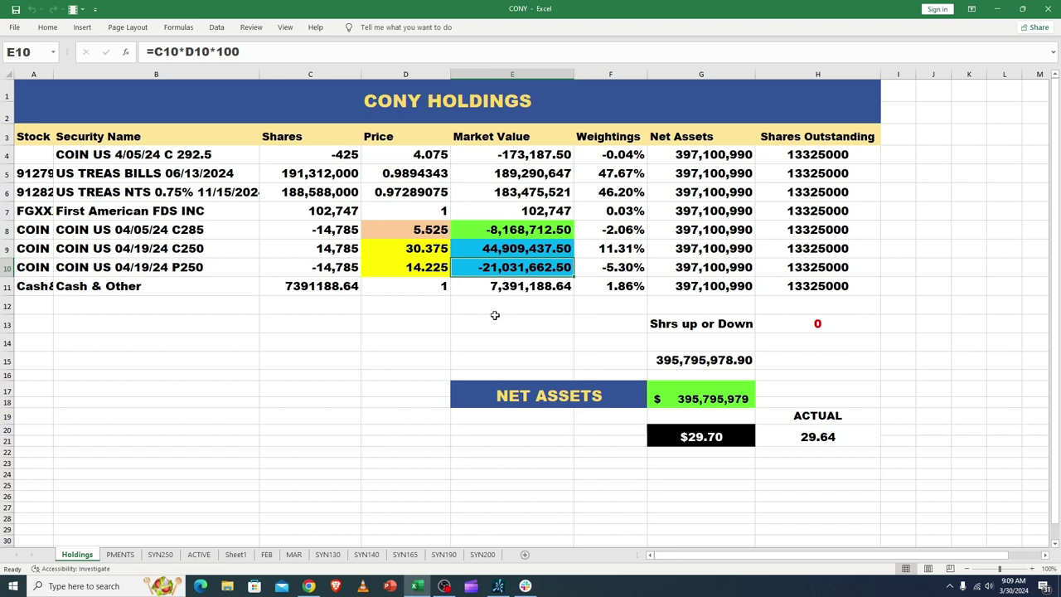
{"action": "left_click", "coordinate": [121, 554]}
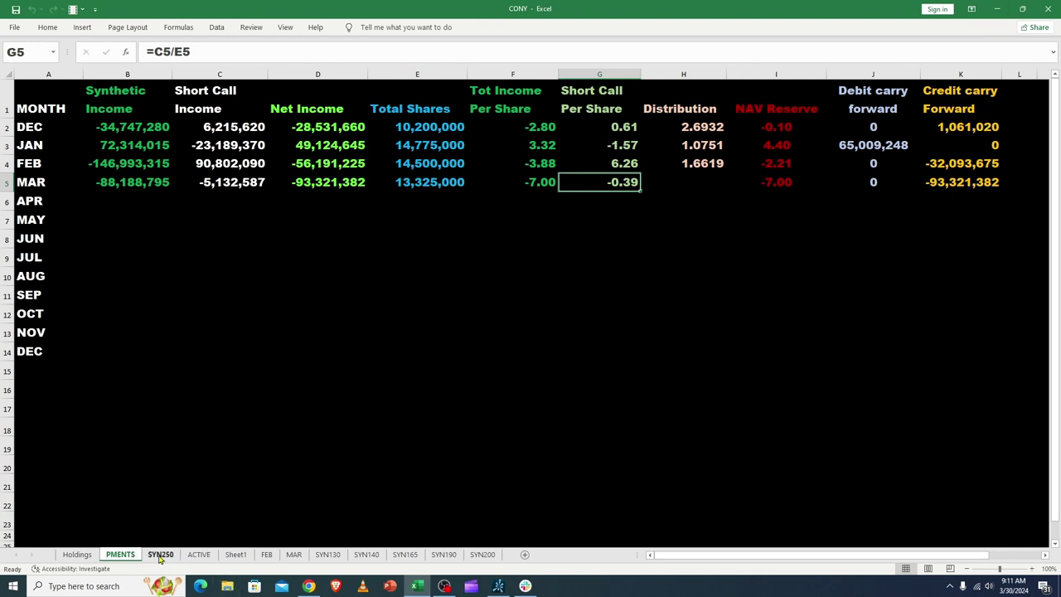
Open the MSTY workbook from the desktop's MSTY folder without updating its external links
{"action": "left_click", "coordinate": [999, 8]}
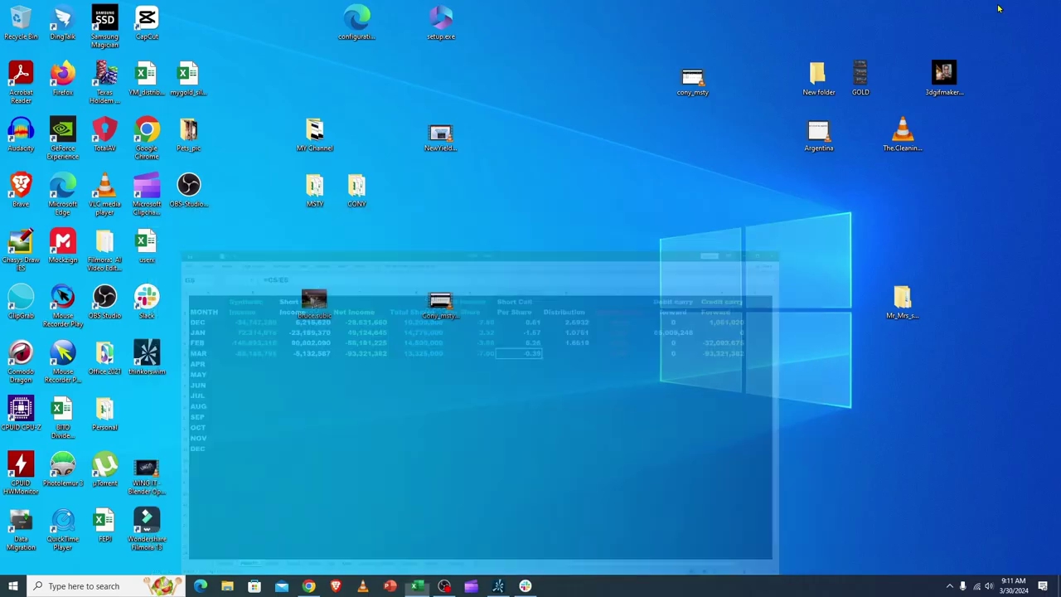
{"action": "double_click", "coordinate": [318, 184]}
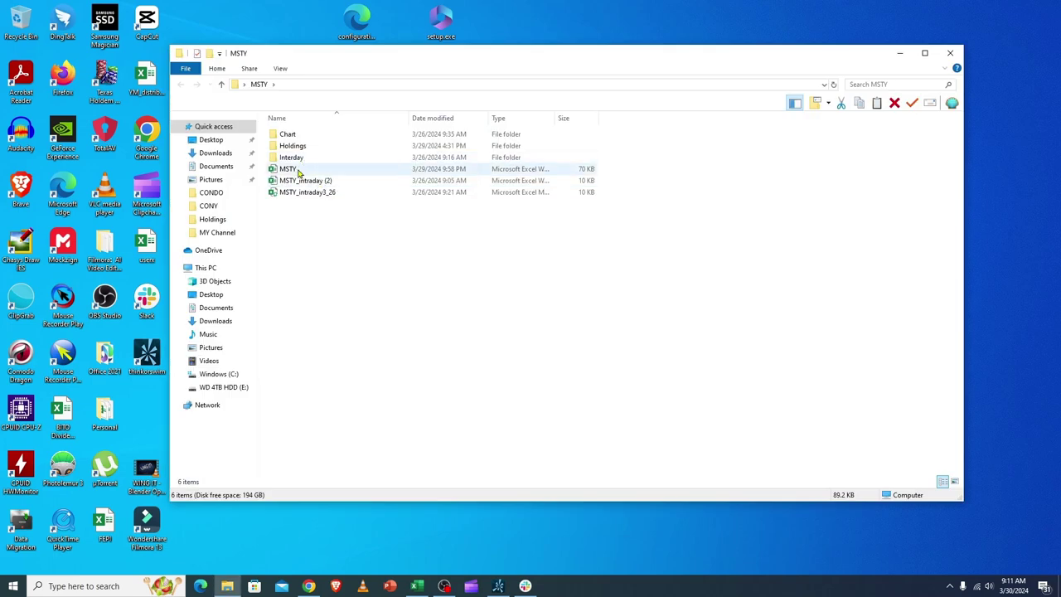
{"action": "double_click", "coordinate": [298, 170]}
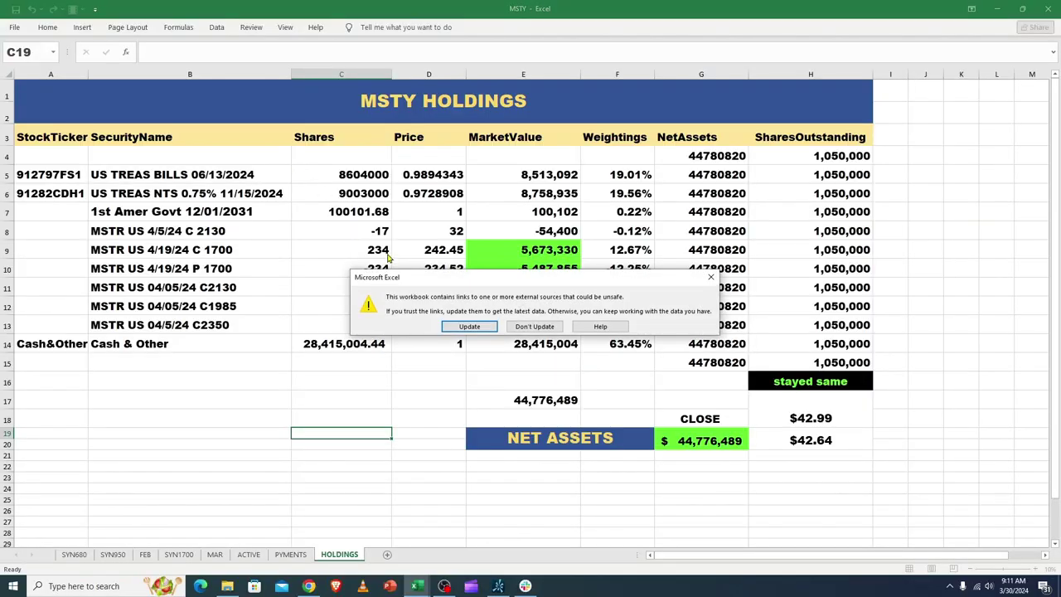
{"action": "left_click", "coordinate": [532, 325]}
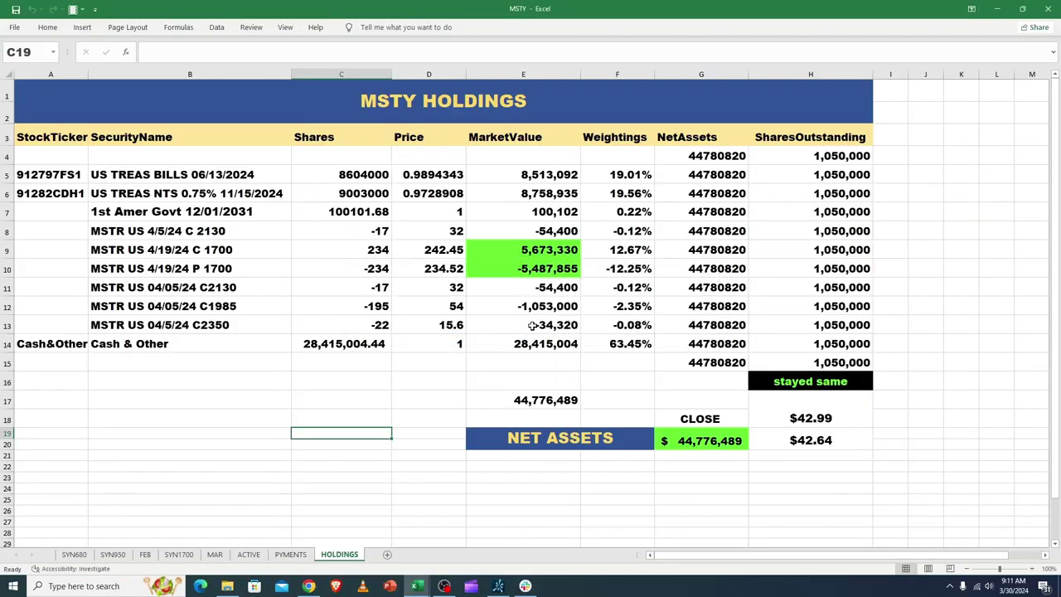
Review the 3/22/24 calls' close prices, contracts and strike prices in rows 35 and 36 of the MAR sheet
{"action": "left_click", "coordinate": [214, 555]}
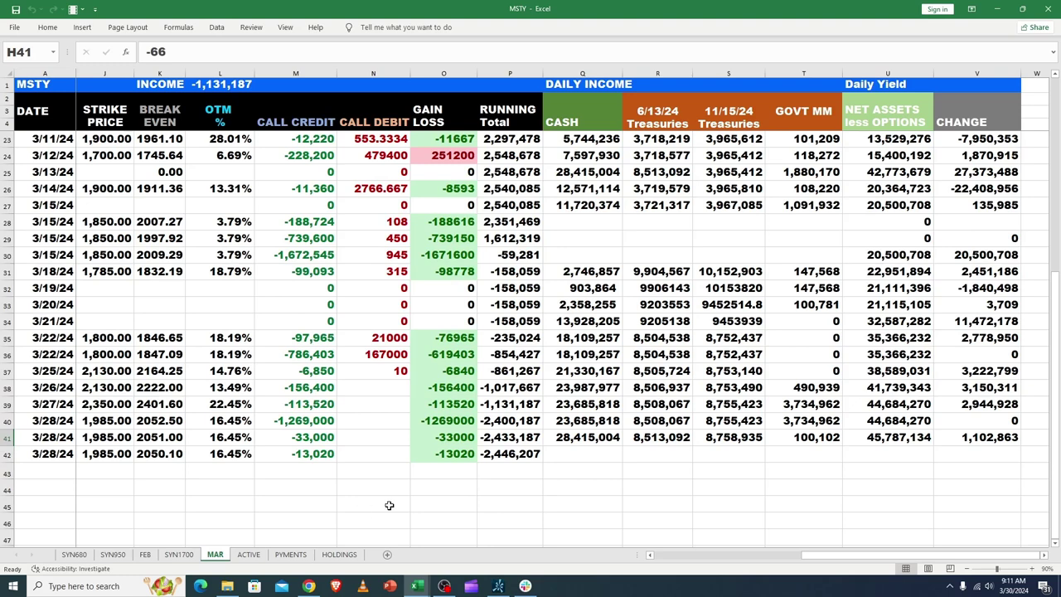
{"action": "left_click", "coordinate": [387, 505]}
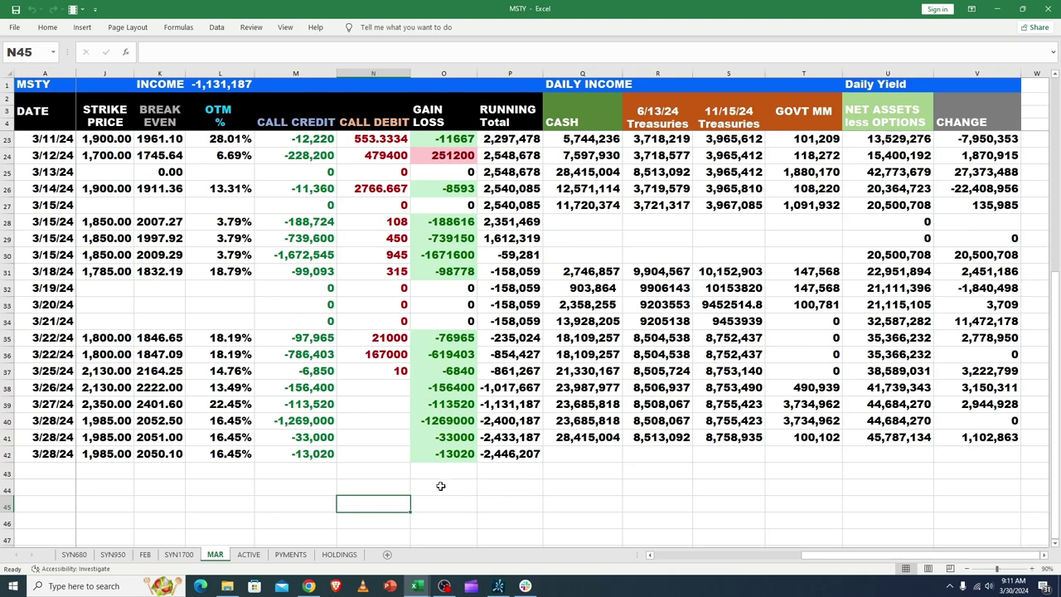
{"action": "left_click_drag", "start_coordinate": [808, 554], "coordinate": [675, 581]}
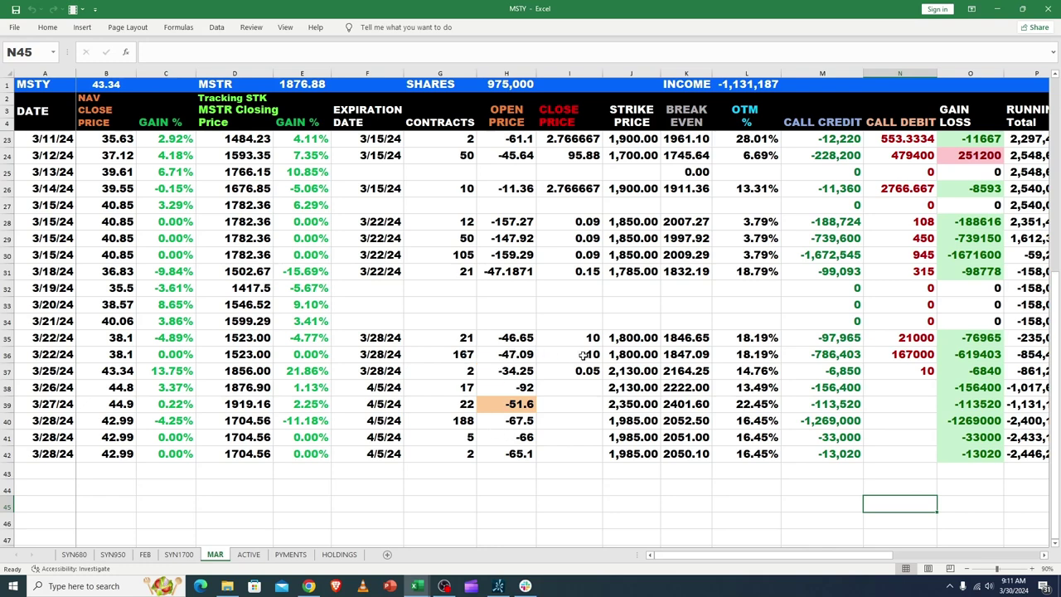
{"action": "left_click_drag", "start_coordinate": [590, 337], "coordinate": [587, 352]}
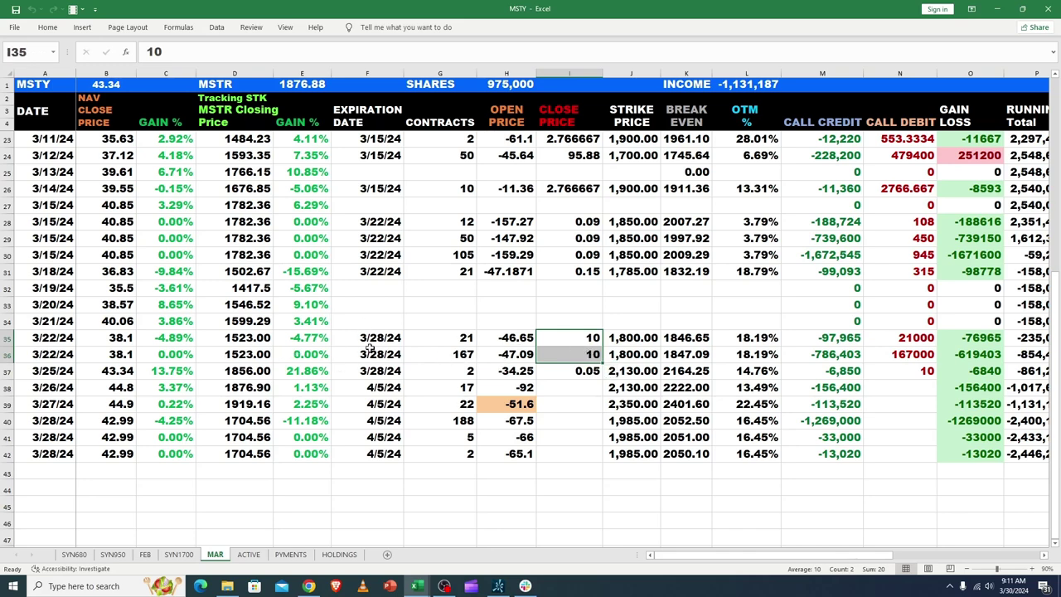
{"action": "left_click", "coordinate": [461, 354]}
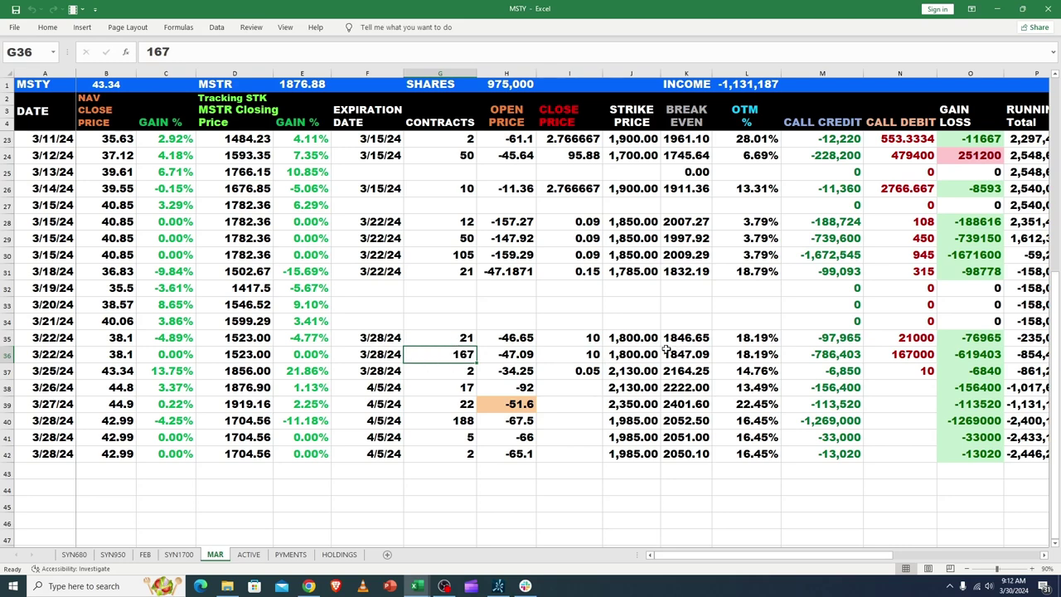
{"action": "left_click_drag", "start_coordinate": [630, 337], "coordinate": [623, 355]}
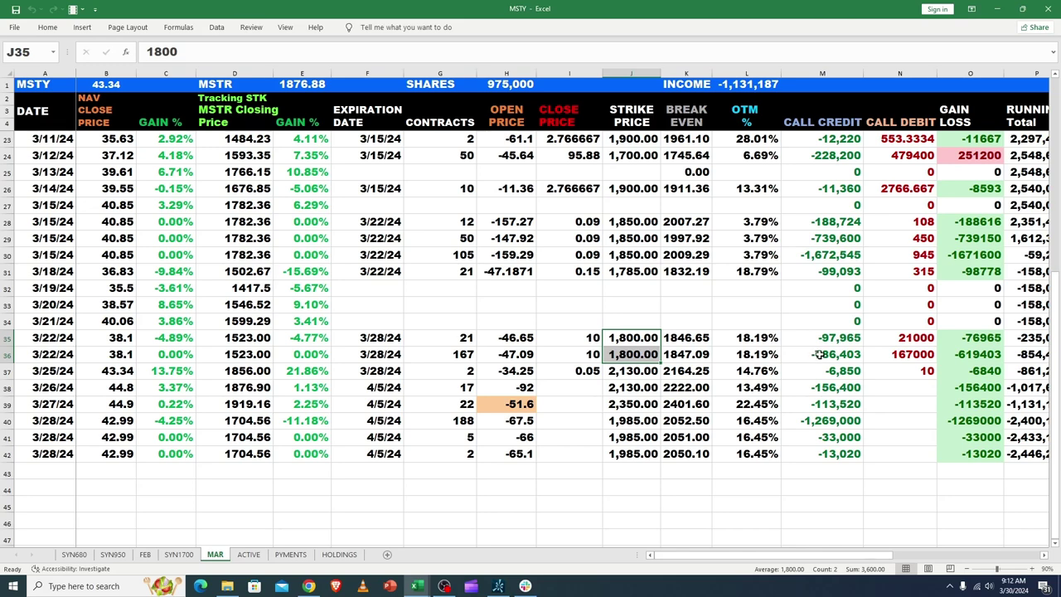
{"action": "left_click", "coordinate": [592, 339]}
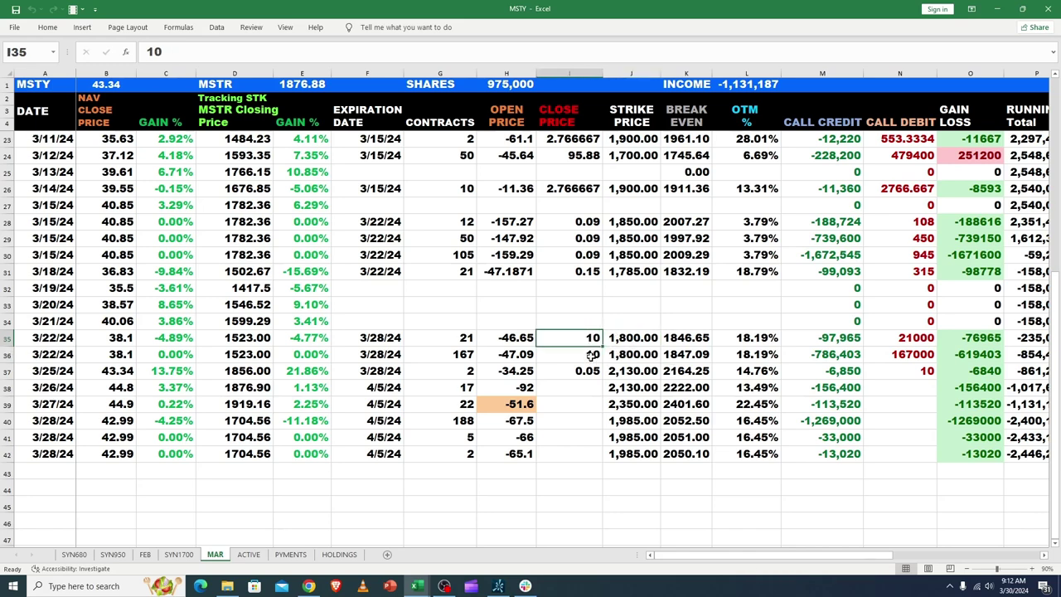
{"action": "left_click", "coordinate": [591, 355]}
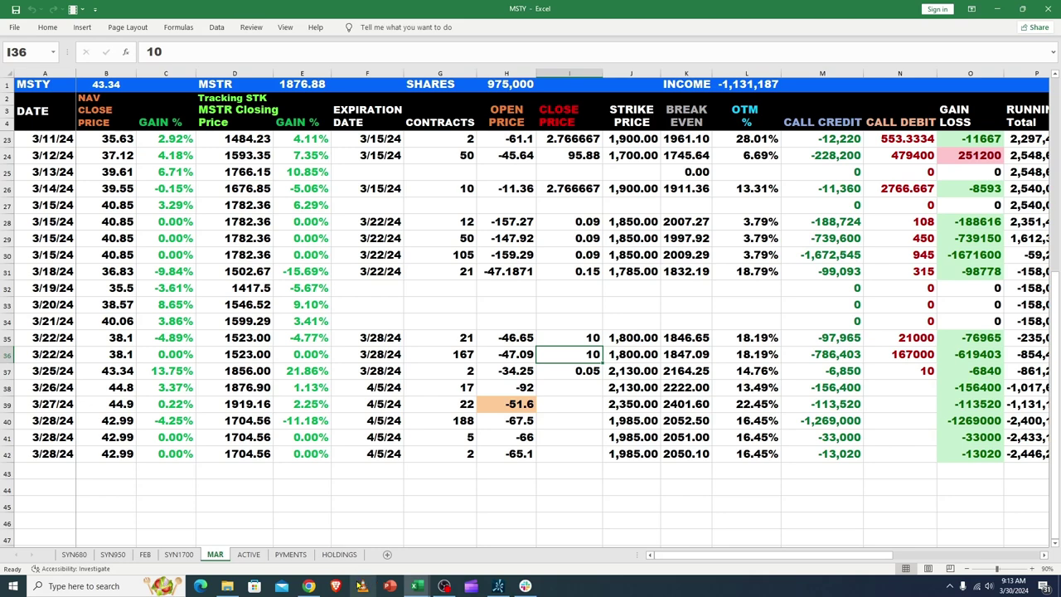
Check the 3/28/24 MSTR closing price in D40 and the MSTY and MSTR gain formulas in C40 and E40
{"action": "left_click", "coordinate": [238, 421]}
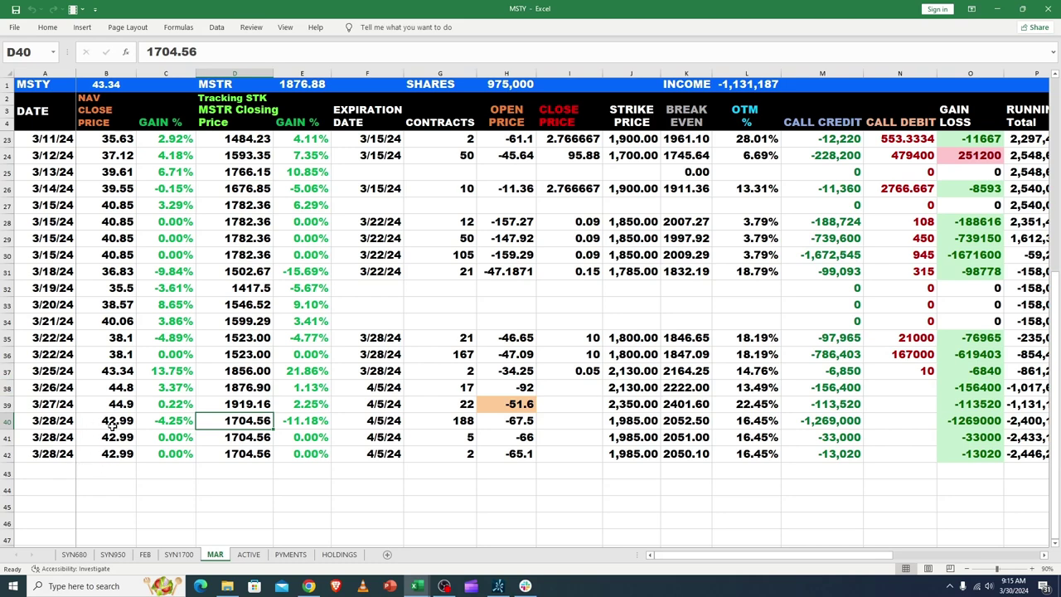
{"action": "left_click", "coordinate": [172, 421]}
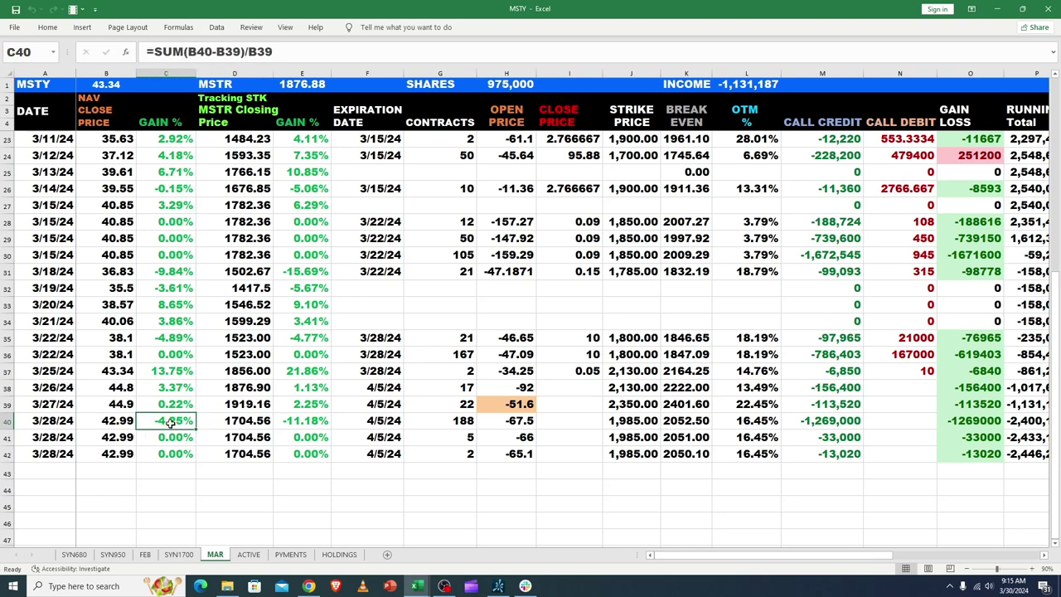
{"action": "left_click", "coordinate": [303, 421]}
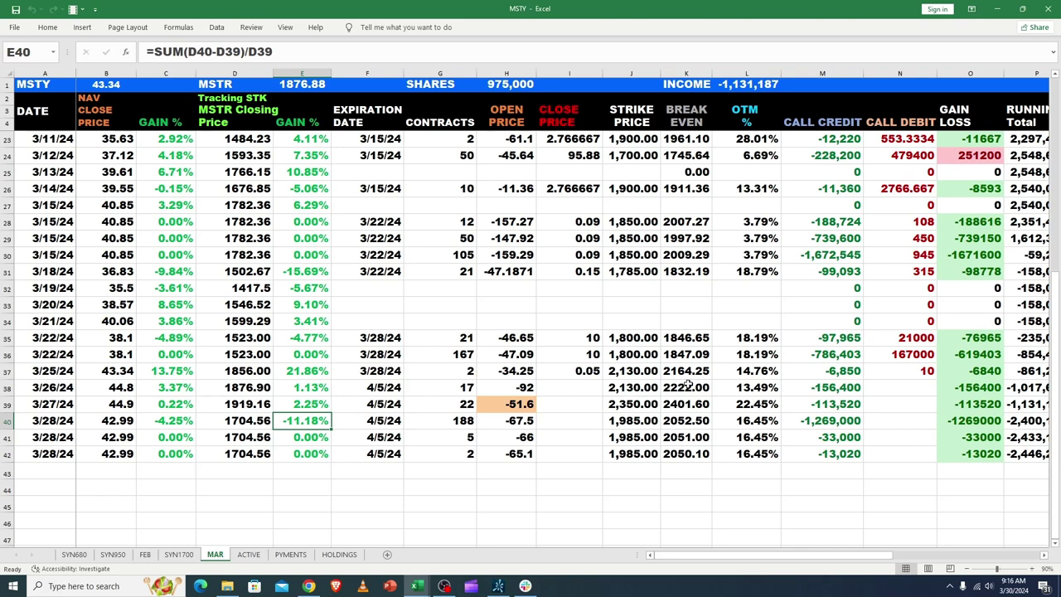
Check the strike price and close price of the 3/25/24 call in row 37
{"action": "left_click", "coordinate": [629, 371]}
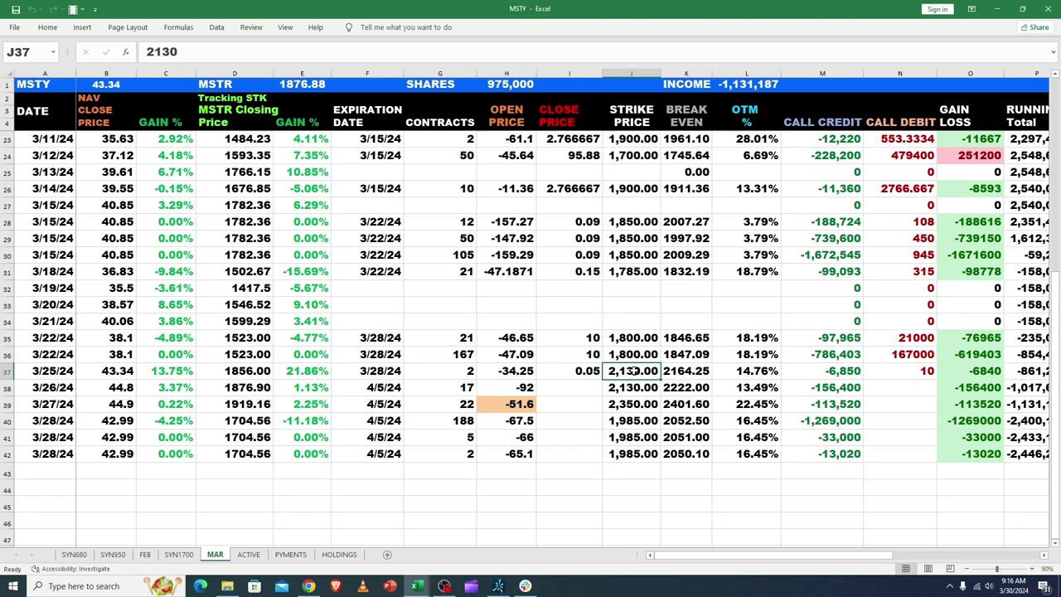
{"action": "left_click", "coordinate": [581, 369]}
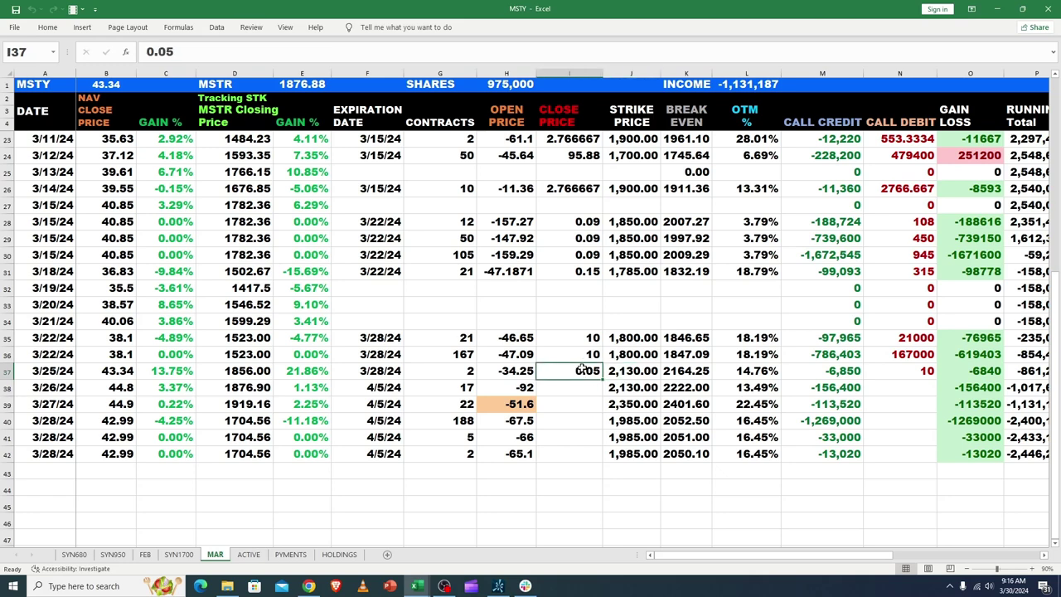
{"action": "left_click", "coordinate": [632, 373]}
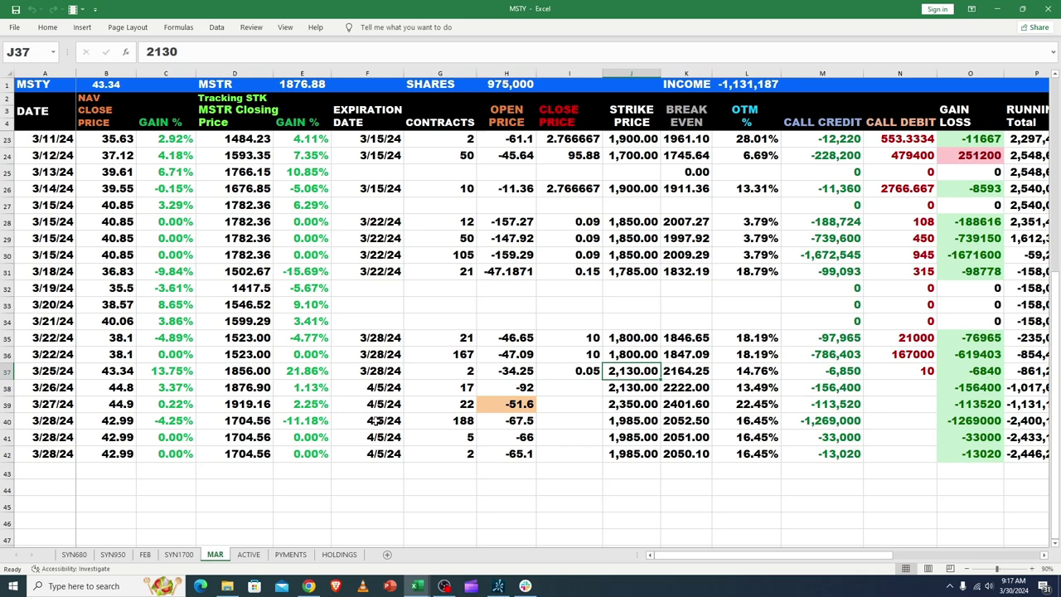
Compare the contracts and open price of the 3/28/24 call in row 40 with the 3/22/24 calls' close prices
{"action": "left_click", "coordinate": [461, 421]}
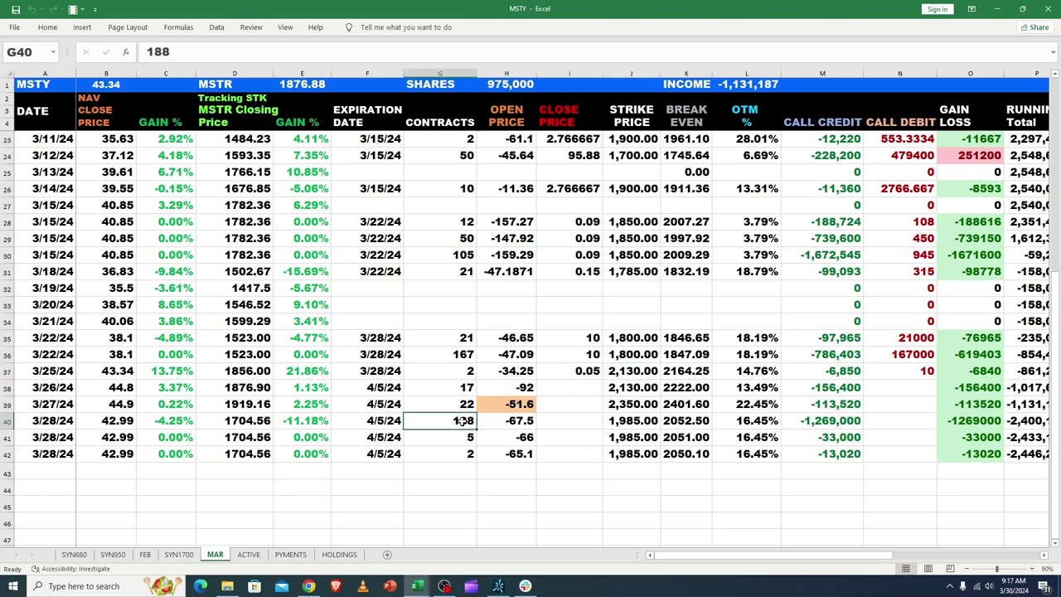
{"action": "left_click", "coordinate": [505, 425]}
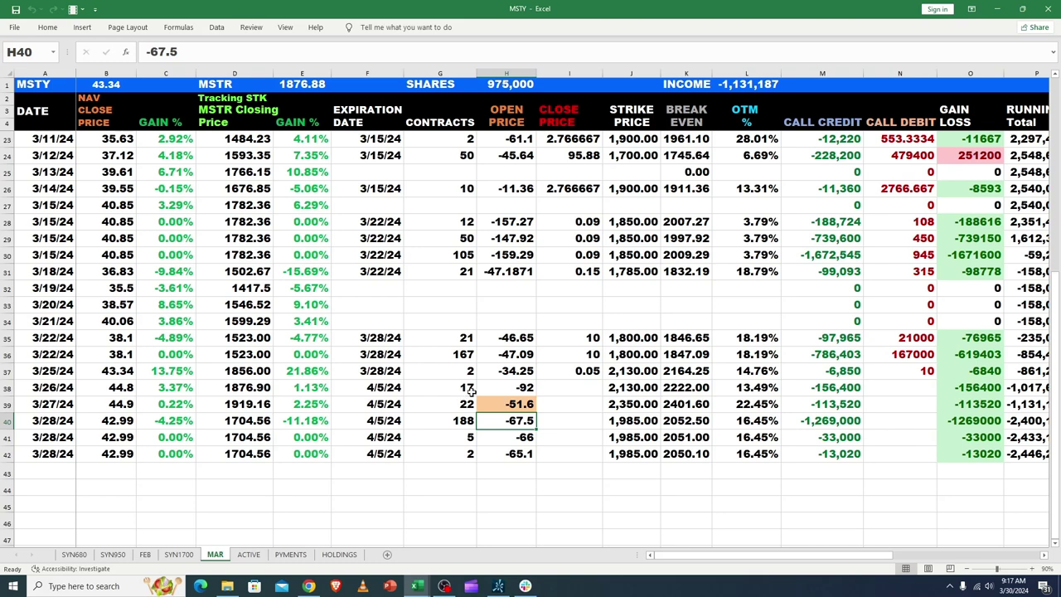
{"action": "left_click", "coordinate": [589, 336]}
{"action": "left_click", "coordinate": [589, 354]}
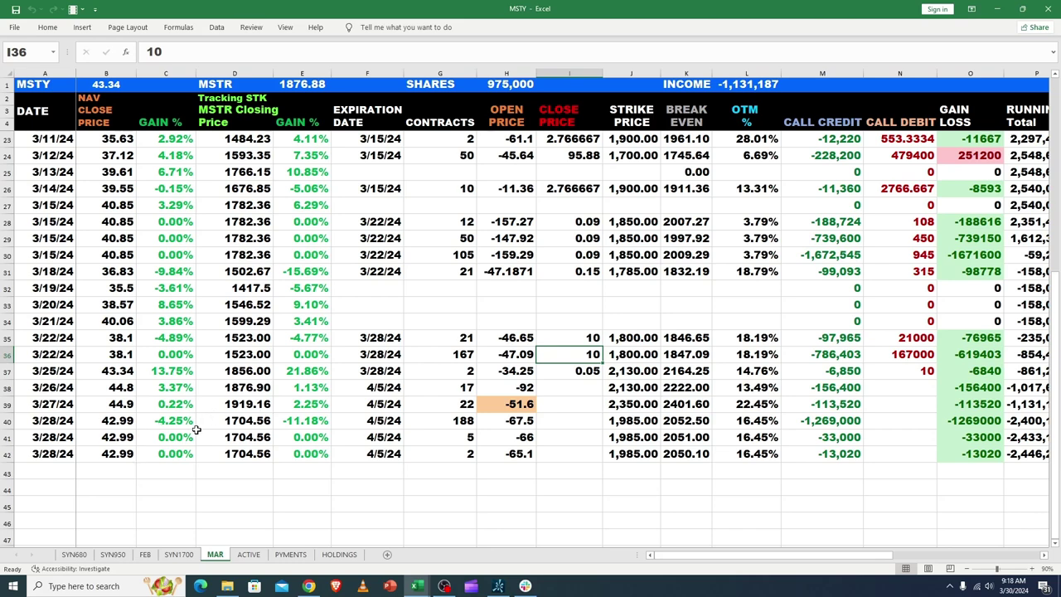
Inspect row 40's contracts, open price, strike, OTM formula, MSTR close and call credit formula, plus row 41's contracts and strike
{"action": "left_click", "coordinate": [450, 423]}
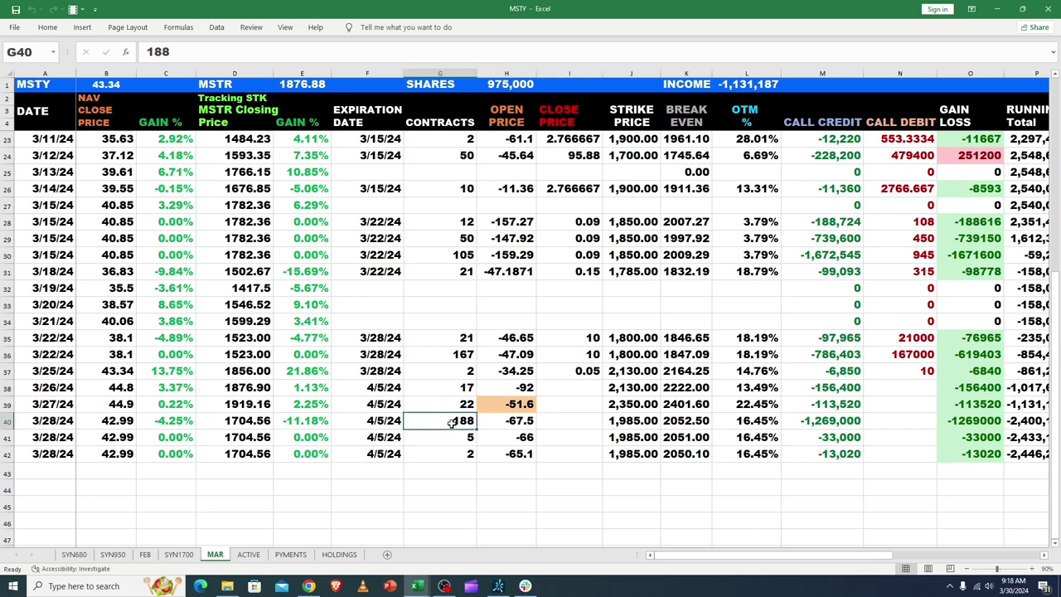
{"action": "left_click", "coordinate": [520, 424]}
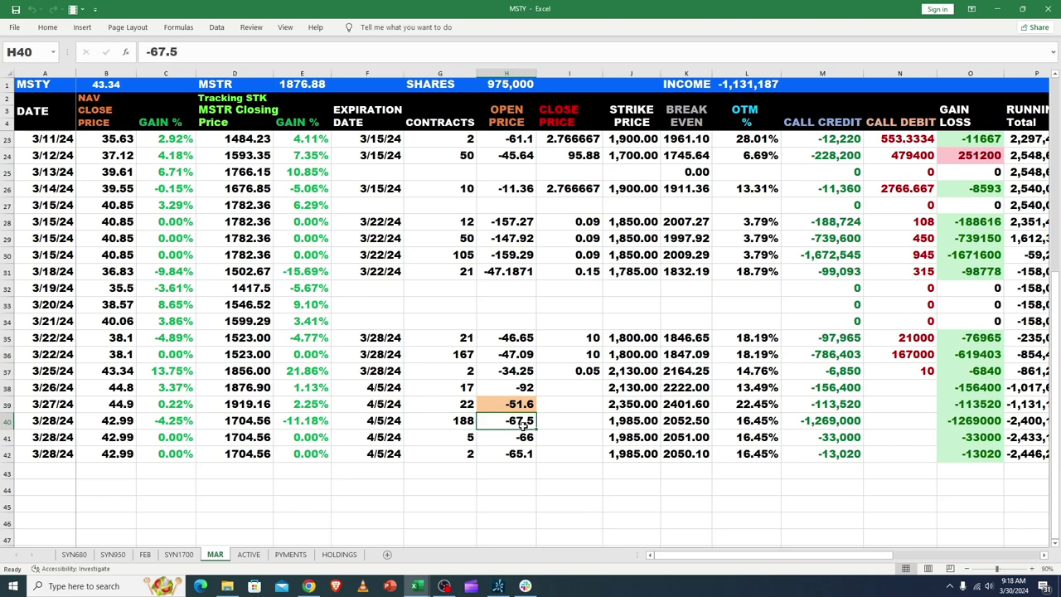
{"action": "left_click", "coordinate": [632, 421]}
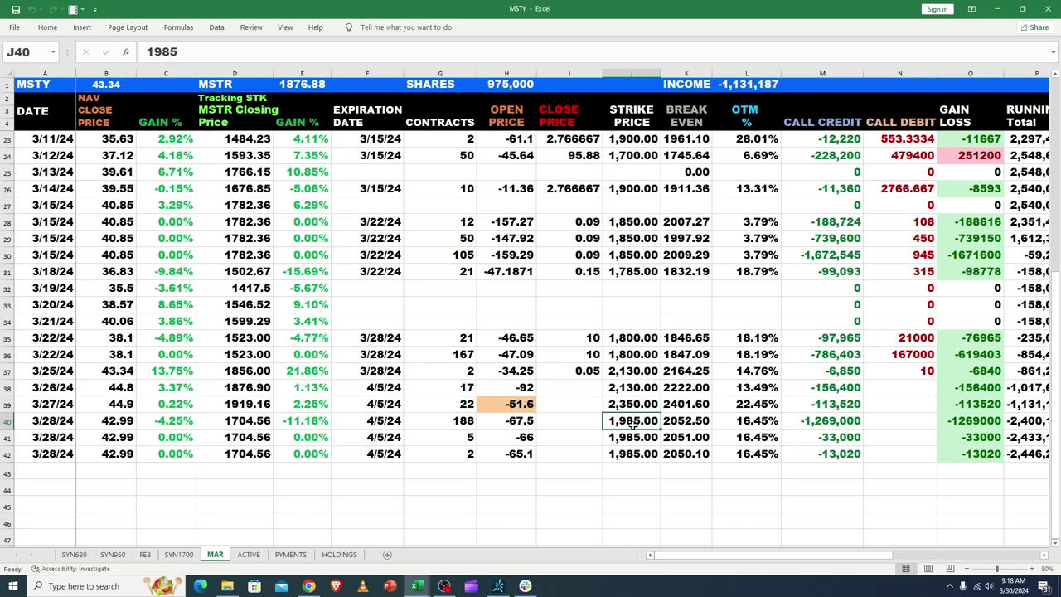
{"action": "left_click", "coordinate": [751, 423]}
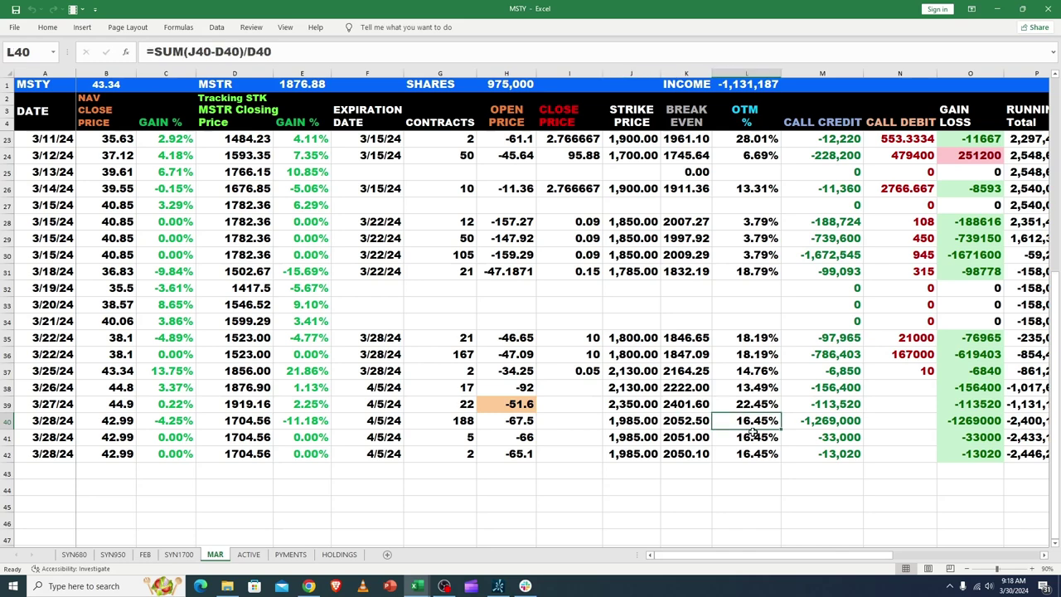
{"action": "left_click", "coordinate": [237, 422]}
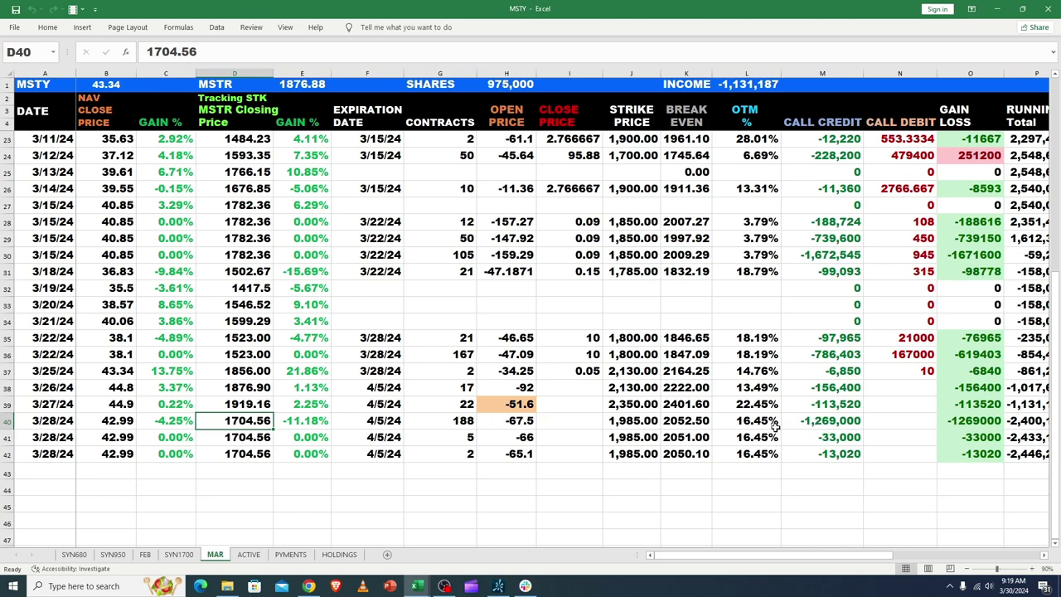
{"action": "left_click", "coordinate": [823, 426]}
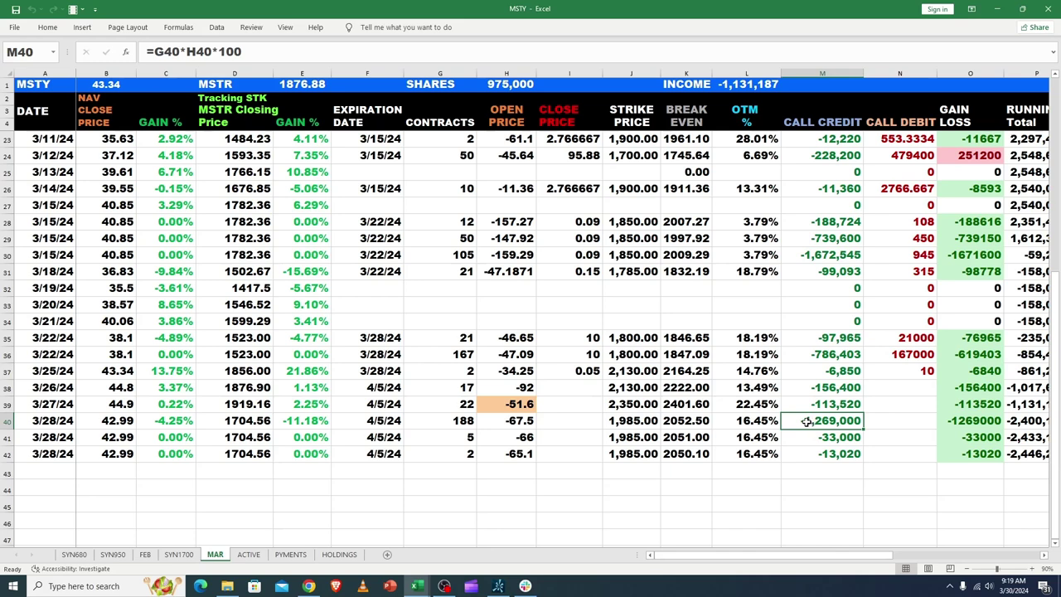
{"action": "left_click", "coordinate": [462, 437]}
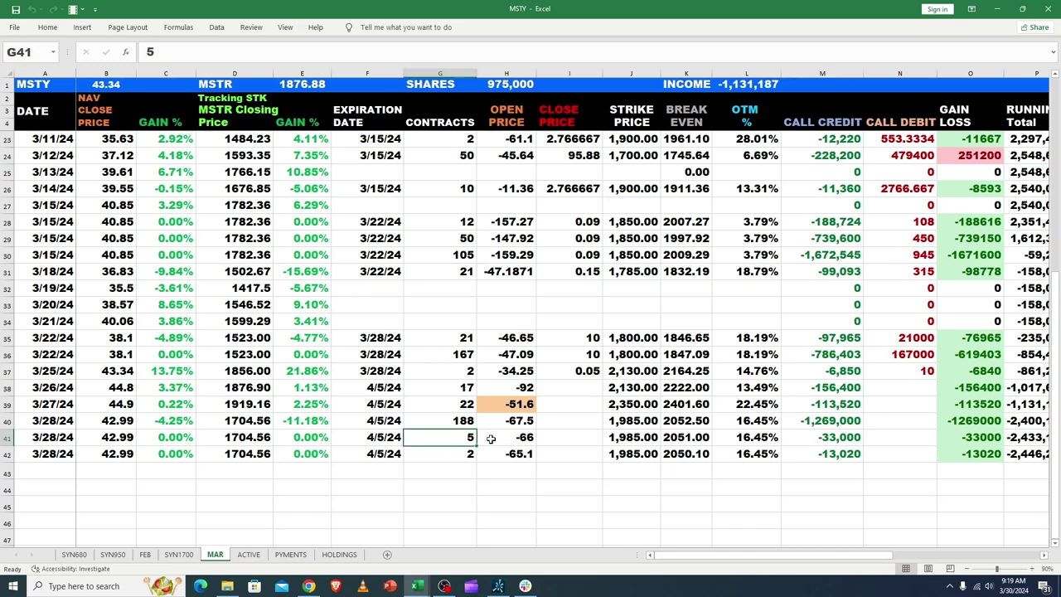
{"action": "left_click", "coordinate": [621, 442]}
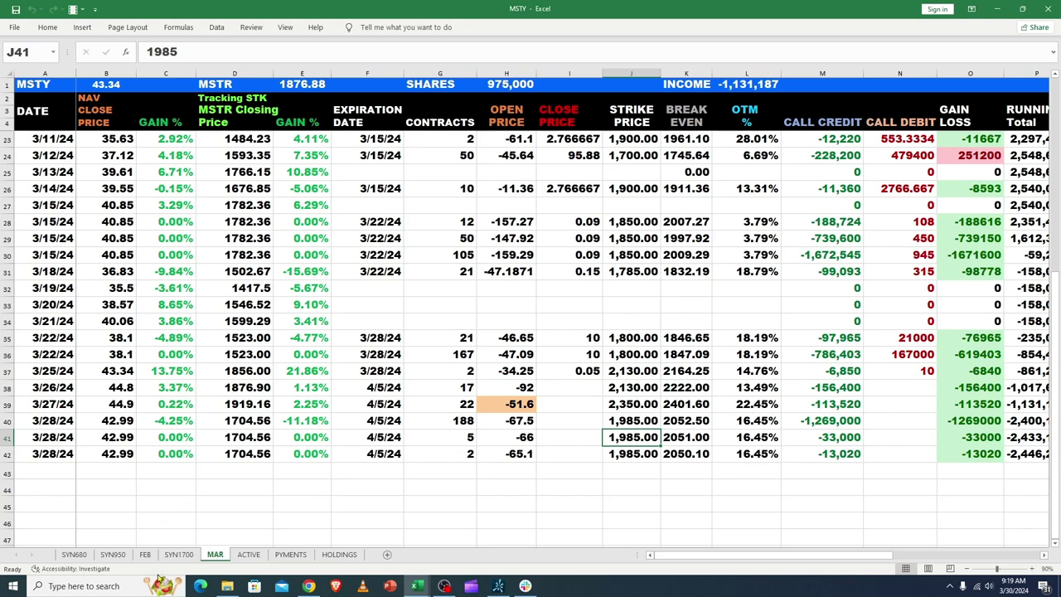
Review the open contracts, MSTR price, implied volatility and cap amounts in the ACTIVE sheet, and return to the MAR sheet
{"action": "left_click", "coordinate": [241, 557]}
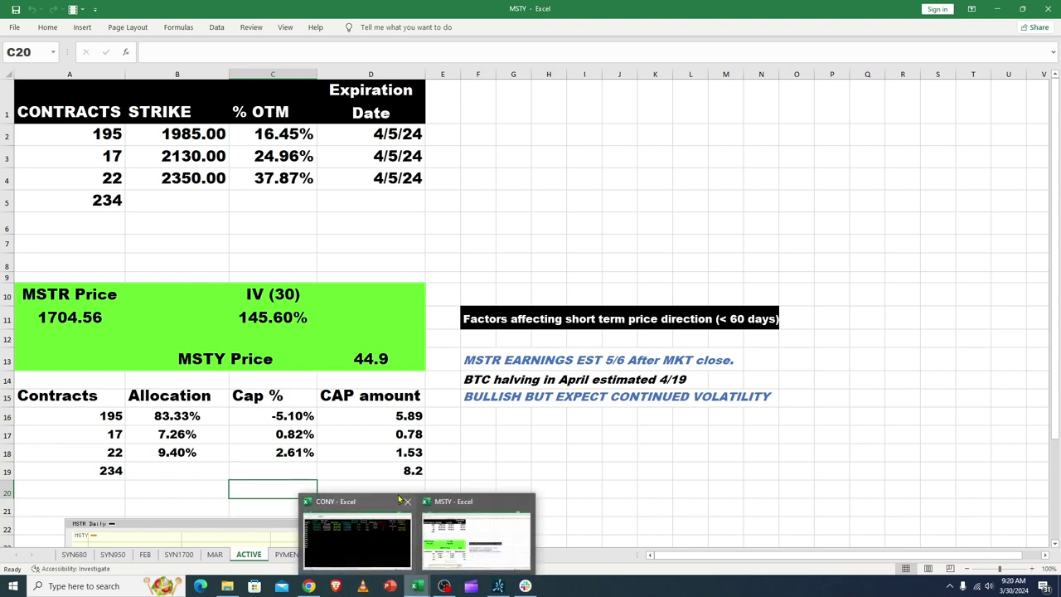
{"action": "left_click", "coordinate": [508, 464]}
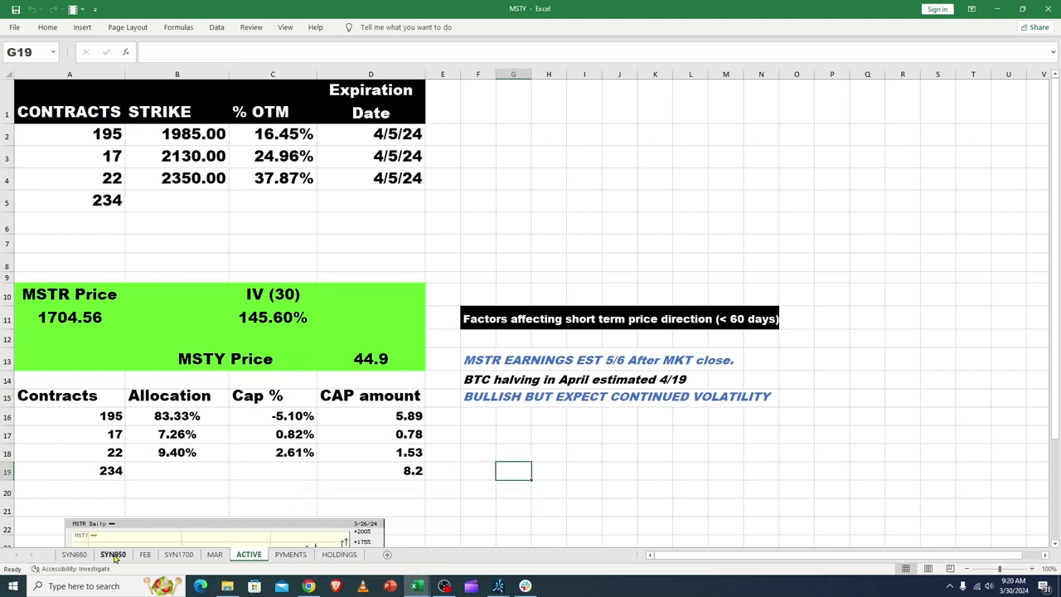
{"action": "left_click", "coordinate": [214, 554]}
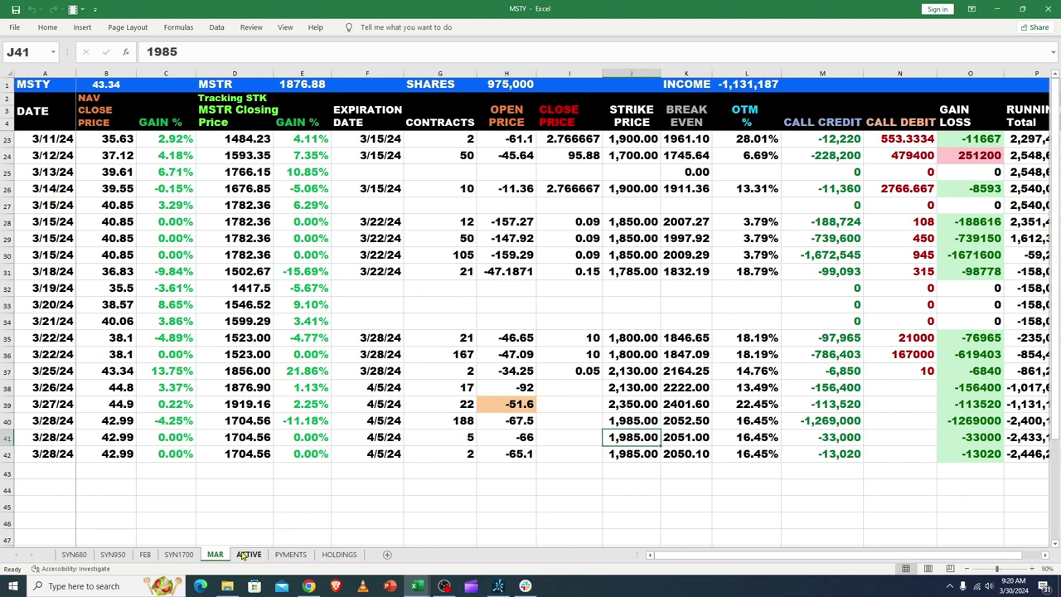
Check the MSTR price and 30-day implied volatility in the ACTIVE sheet, and set the MSTY price to 42.99
{"action": "left_click", "coordinate": [243, 555]}
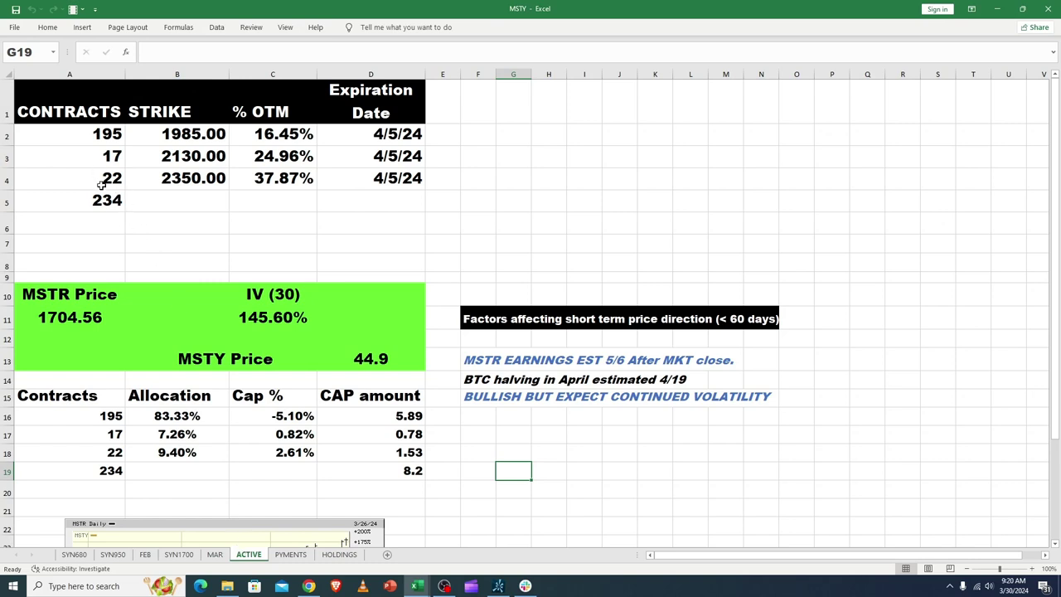
{"action": "left_click", "coordinate": [55, 318]}
{"action": "left_click", "coordinate": [270, 321]}
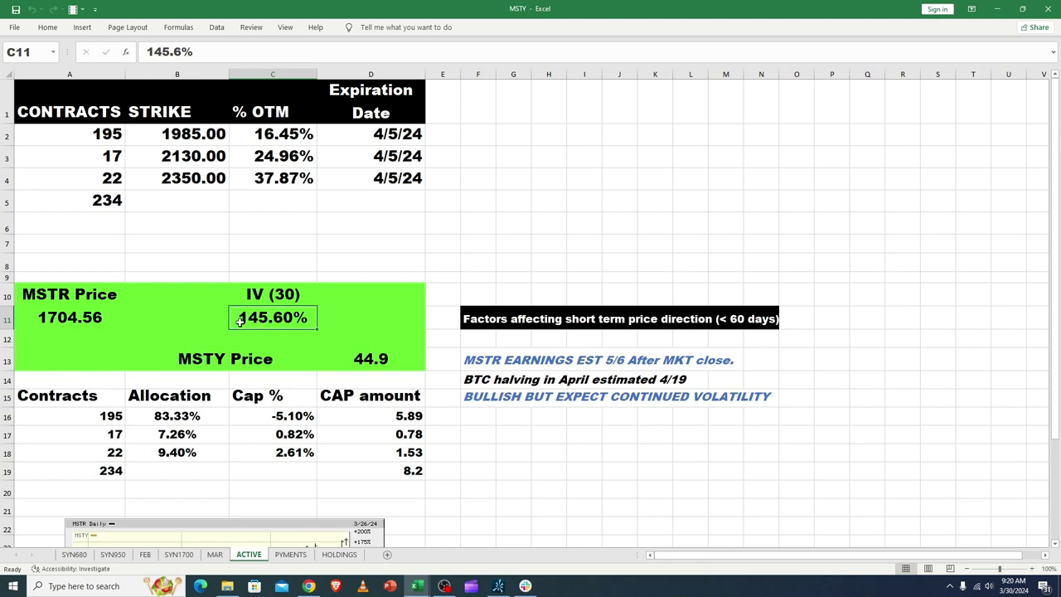
{"action": "left_click", "coordinate": [370, 358]}
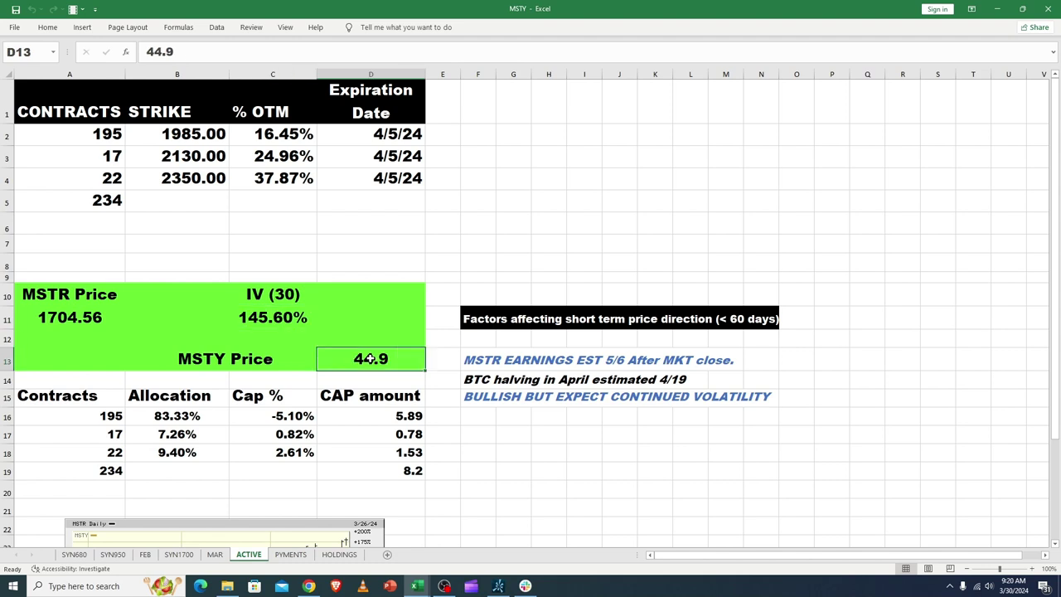
{"action": "type", "text": "4"}
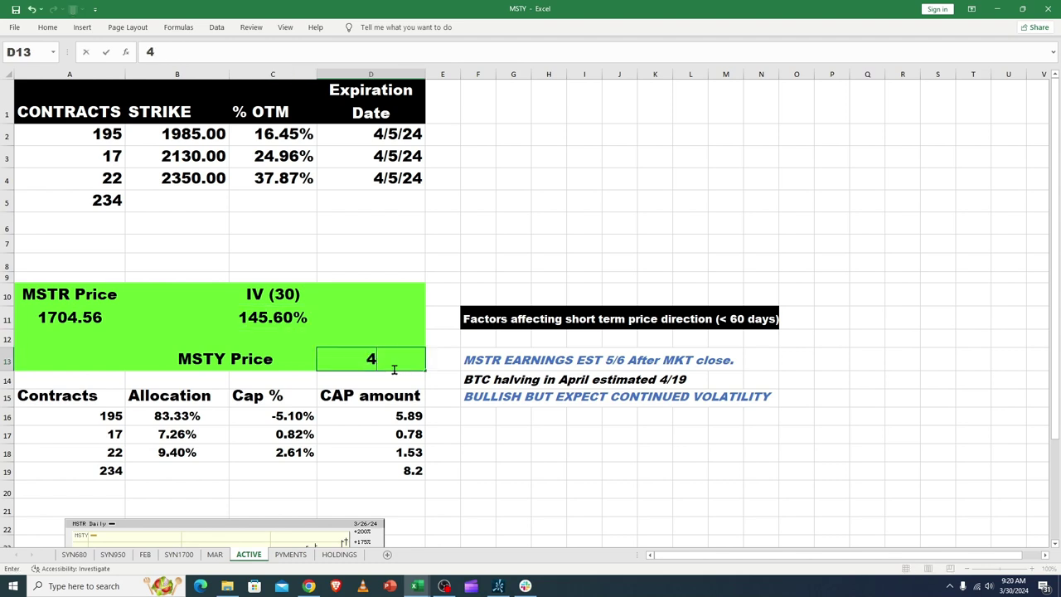
{"action": "type", "text": "2.99"}
{"action": "key", "text": "Return"}
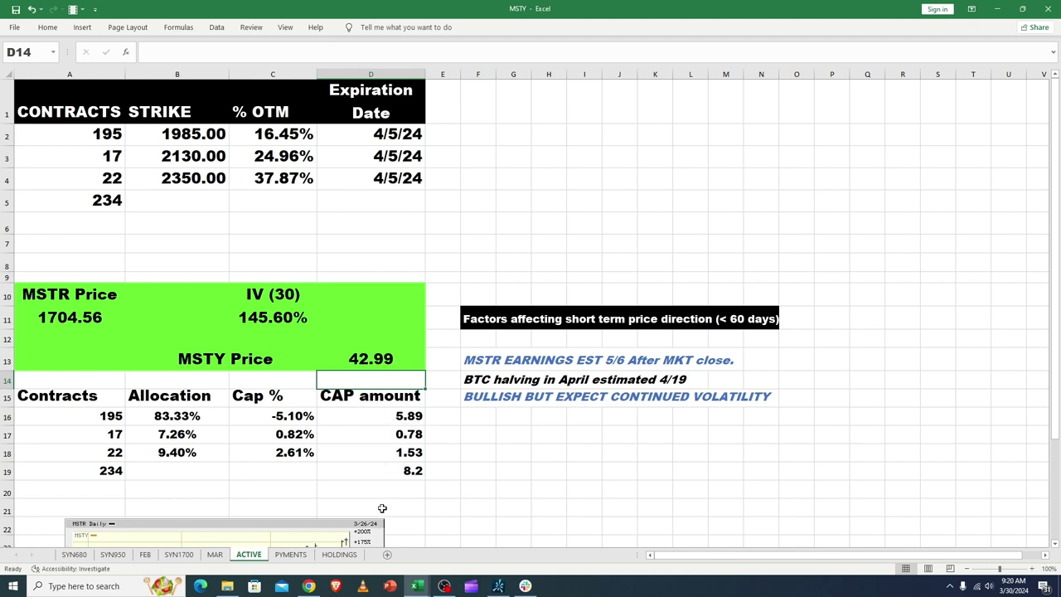
Review the HOLDINGS sheet, and examine the 3/28/24 synthetic prices and the close-out profit formula in the SYN1700 sheet
{"action": "left_click", "coordinate": [336, 554]}
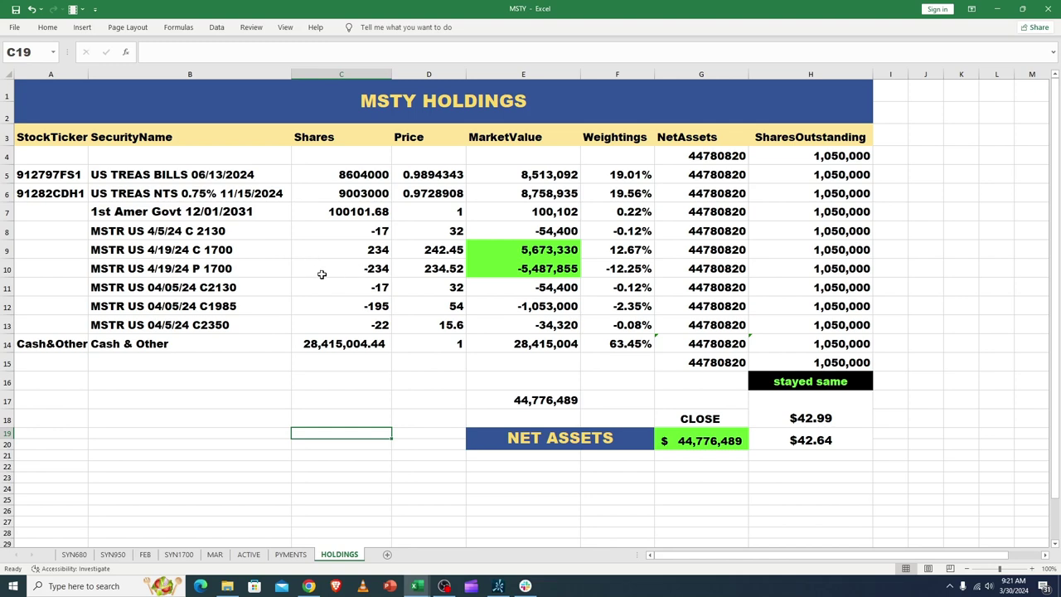
{"action": "left_click", "coordinate": [177, 554]}
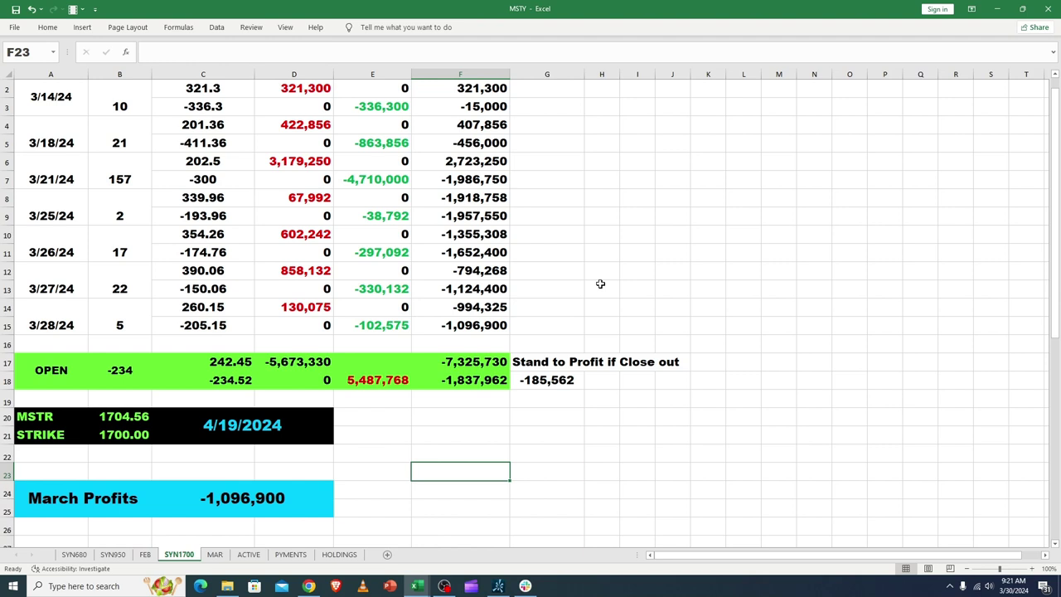
{"action": "left_click", "coordinate": [465, 338]}
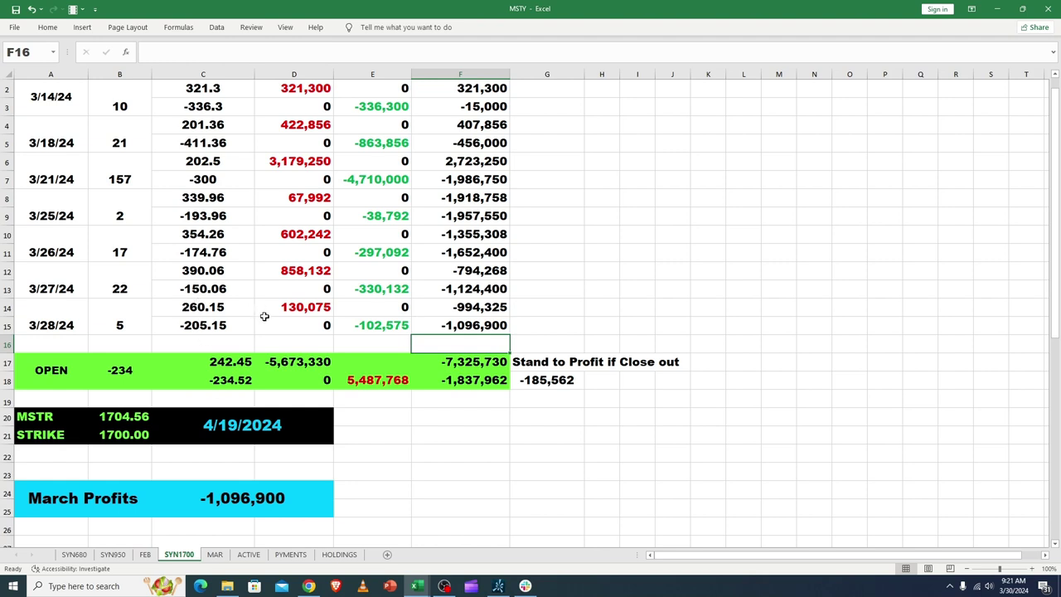
{"action": "left_click", "coordinate": [194, 307]}
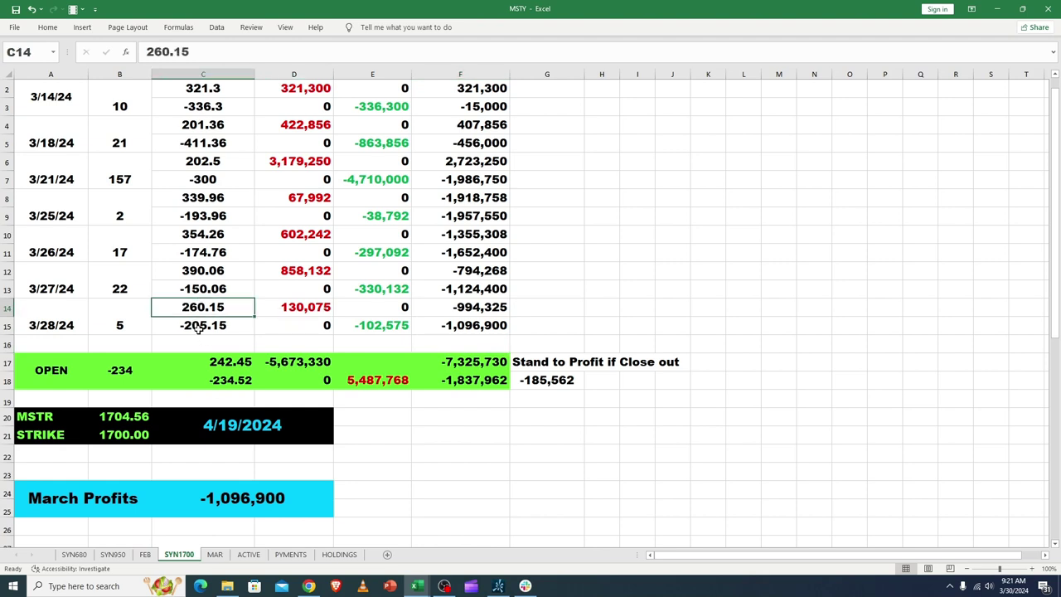
{"action": "left_click", "coordinate": [198, 328]}
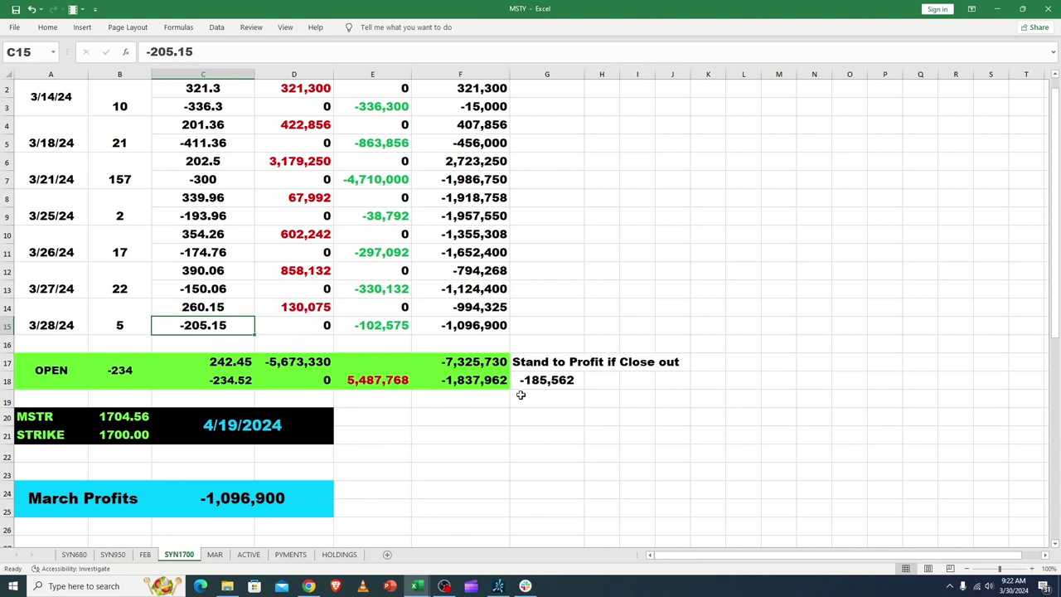
{"action": "left_click", "coordinate": [545, 383]}
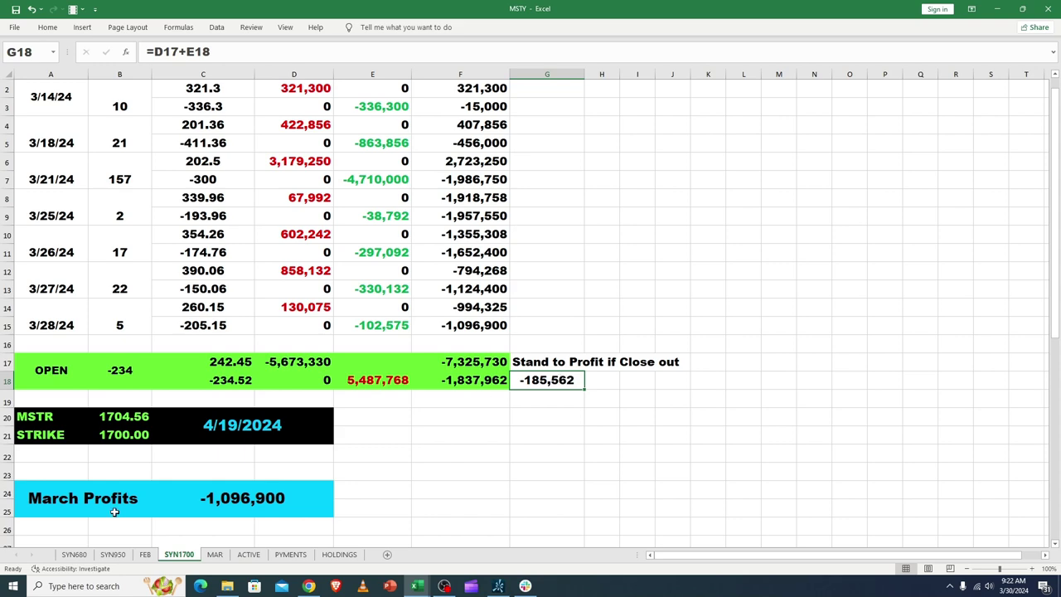
Recheck the HOLDINGS sheet, and inspect March's total shares, the estimate and the short call income per share in the PYMENTS sheet
{"action": "left_click", "coordinate": [329, 560]}
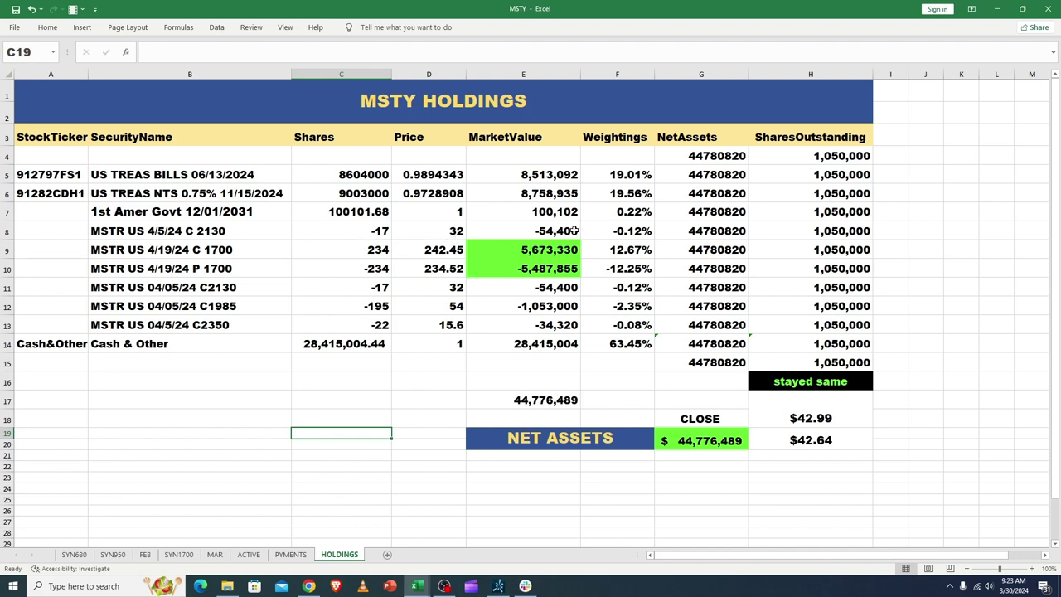
{"action": "left_click", "coordinate": [288, 555]}
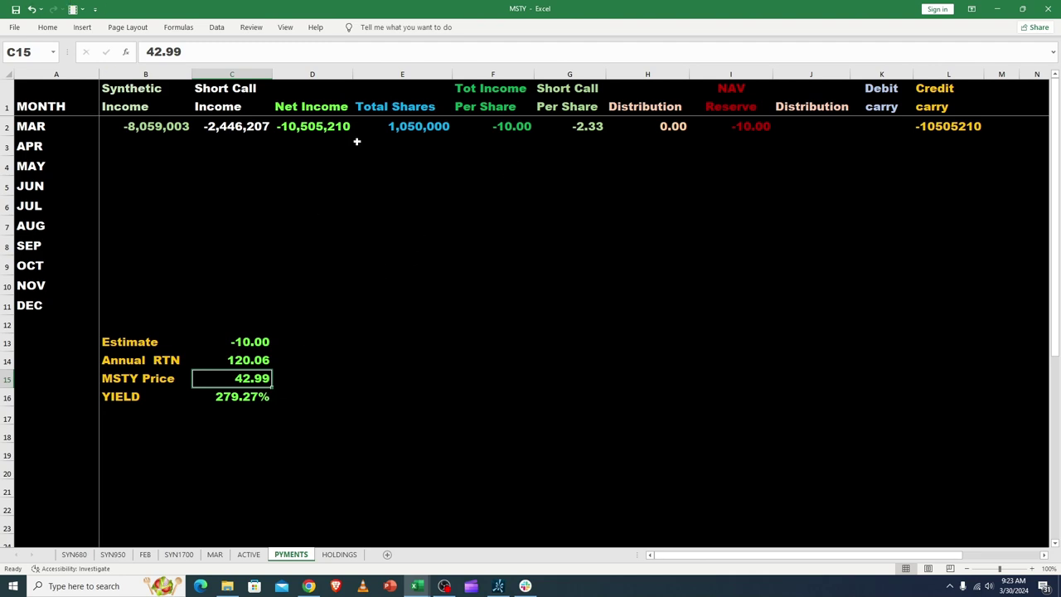
{"action": "left_click", "coordinate": [402, 129]}
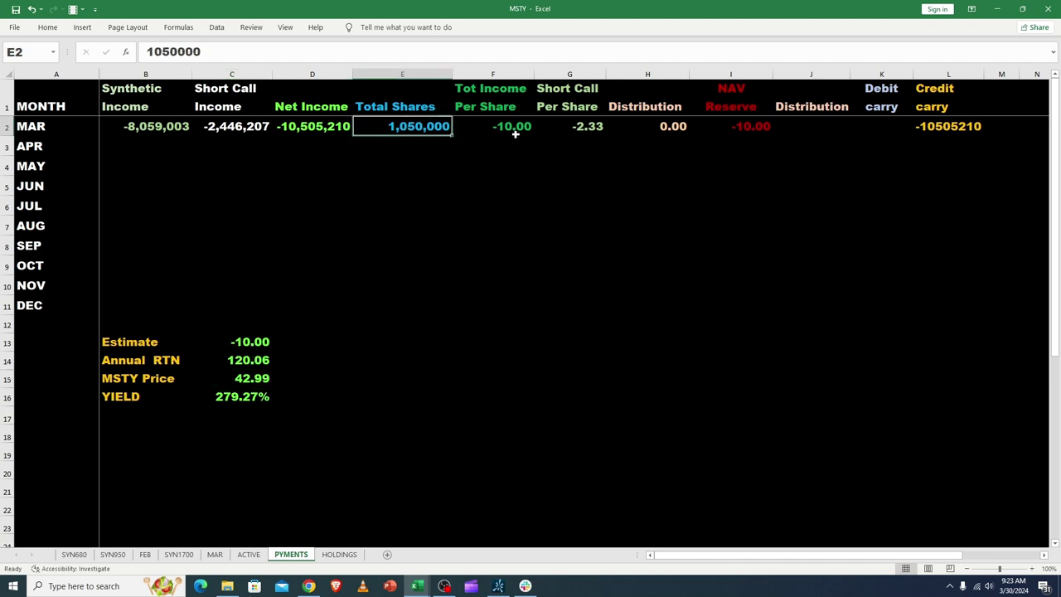
{"action": "left_click", "coordinate": [246, 344]}
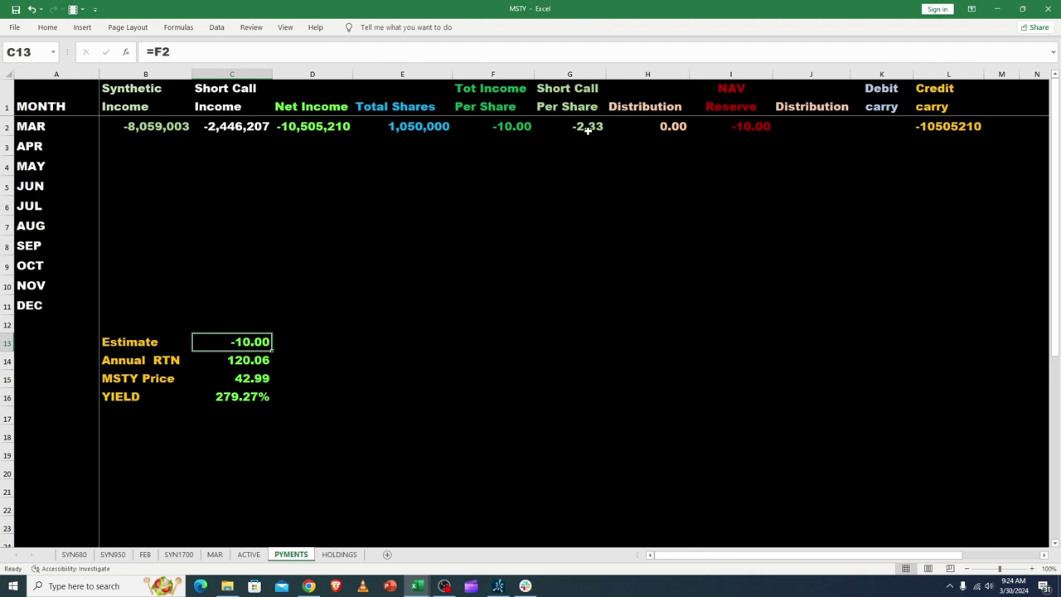
{"action": "left_click", "coordinate": [587, 130]}
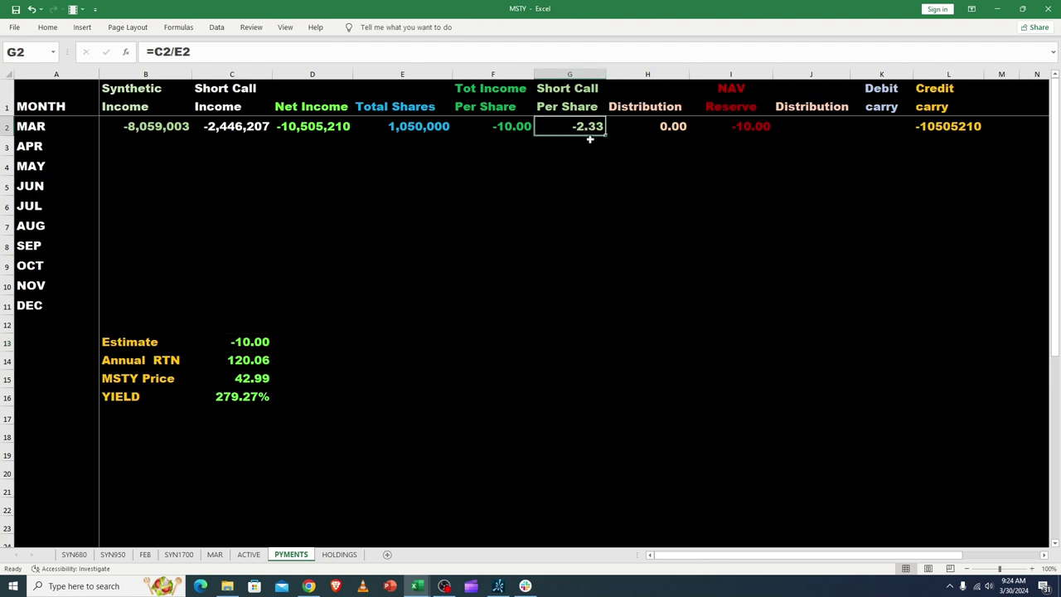